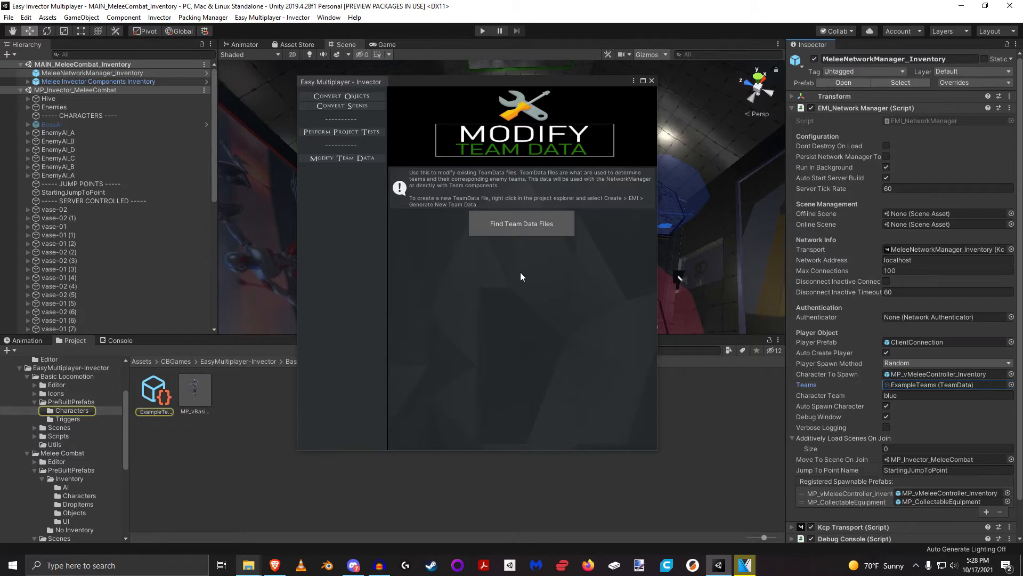
Generate a new EMI team data asset in the Basic Locomotion Characters folder, keeping the default name TeamData
right_click(236, 422)
mouse_move(328, 143)
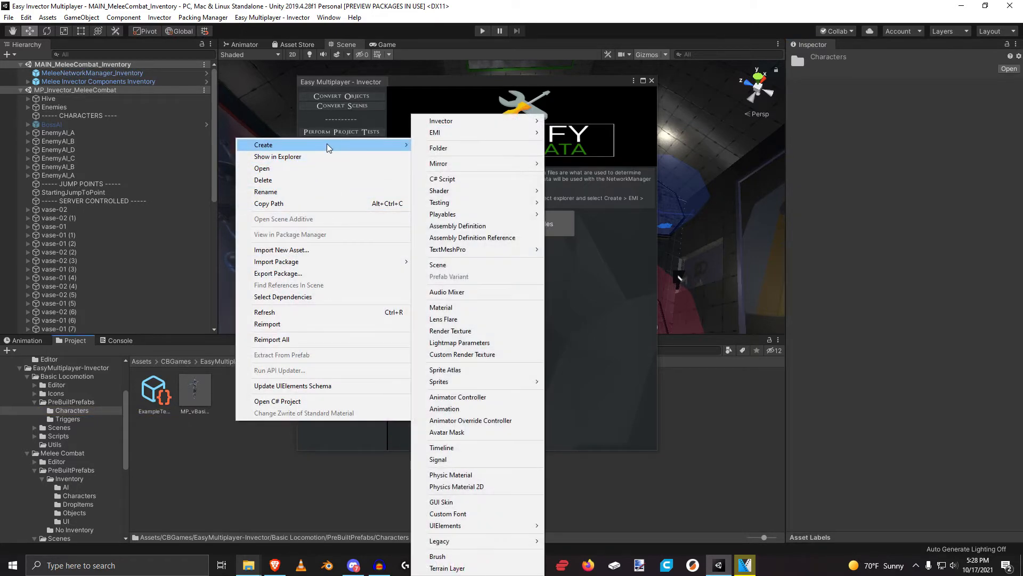
mouse_move(472, 134)
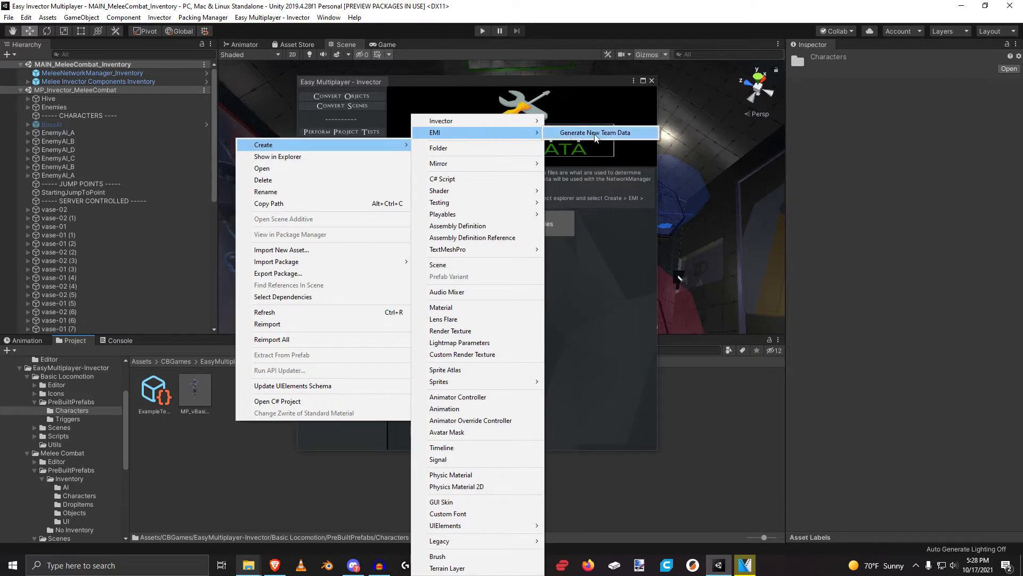
left_click(593, 134)
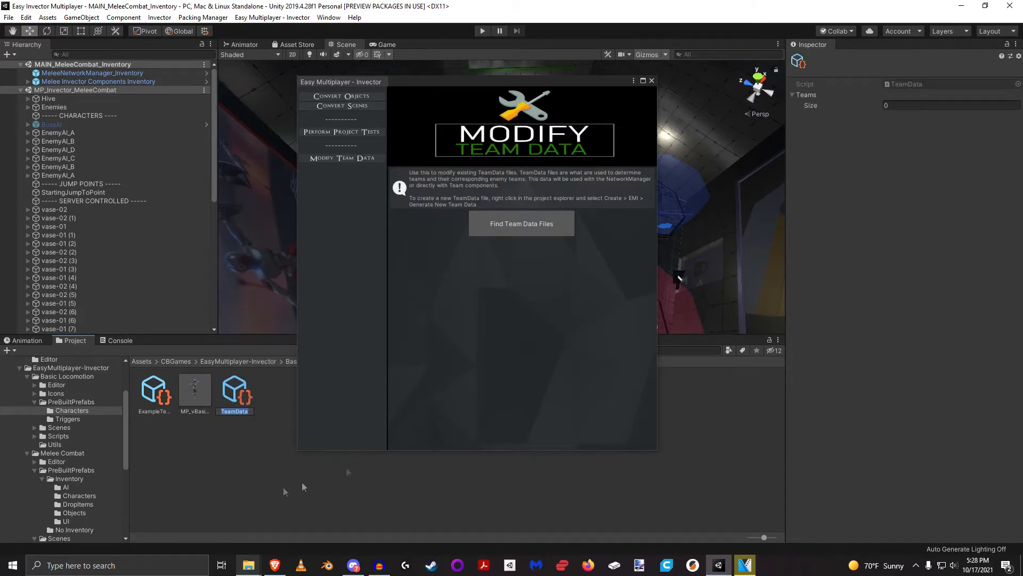
key("Return")
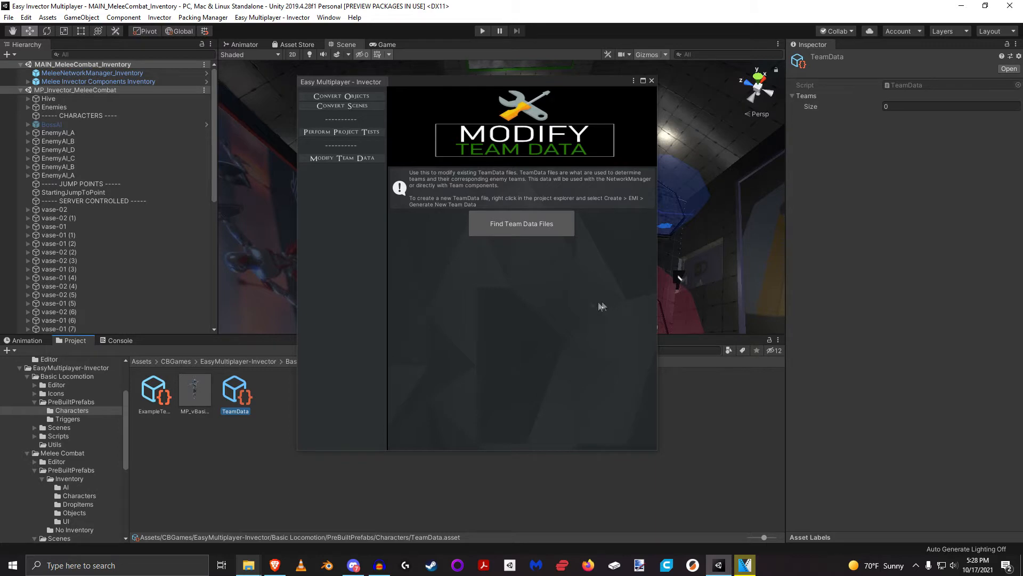
Inspect MeleeNetworkManager_Inventory and locate the project asset assigned to its Teams property
left_click(156, 76)
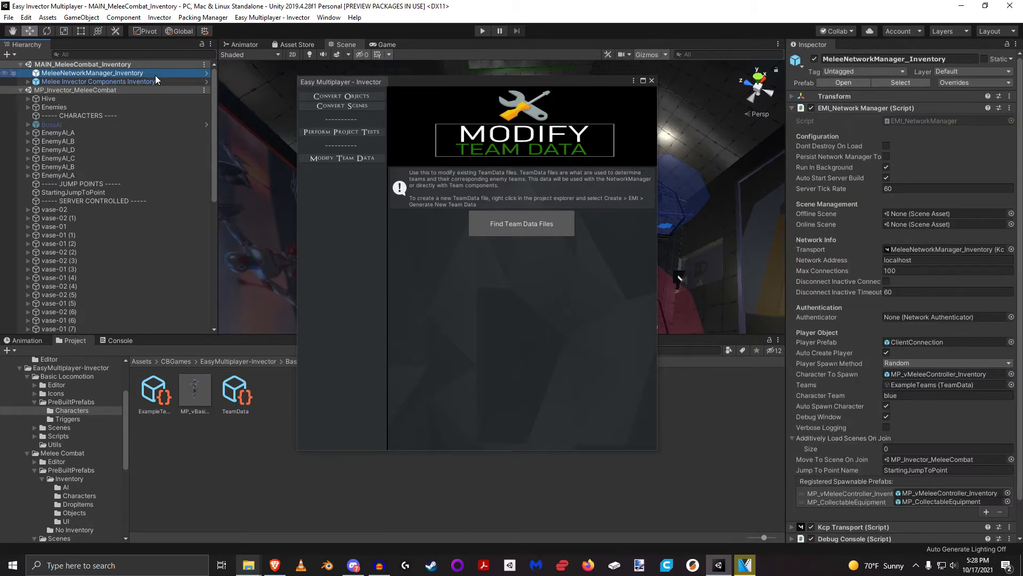
left_click(919, 385)
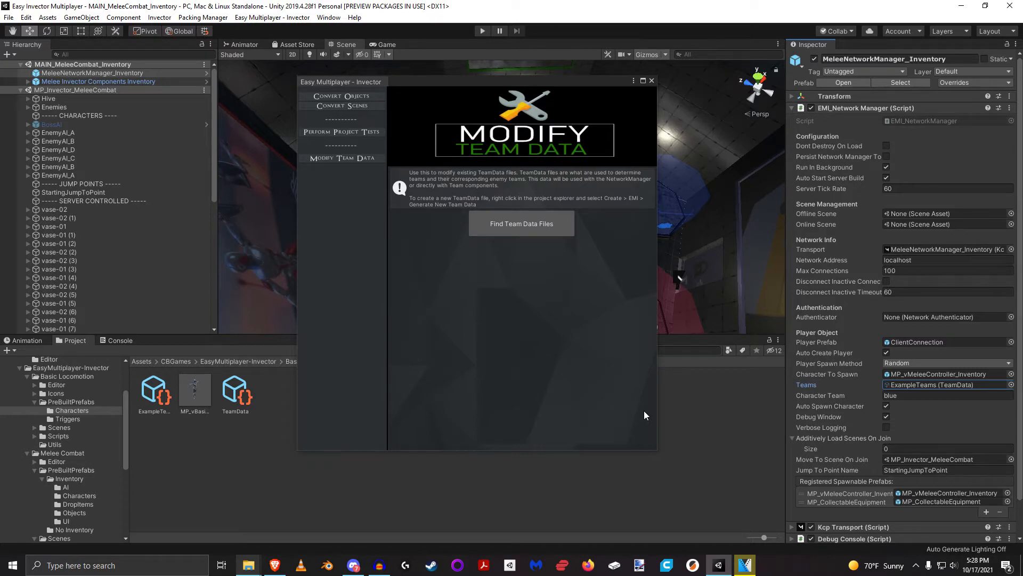
Examine the Health settings in the MP_v Third Person Controller component of the MP_vBasicController prefab
left_click(196, 386)
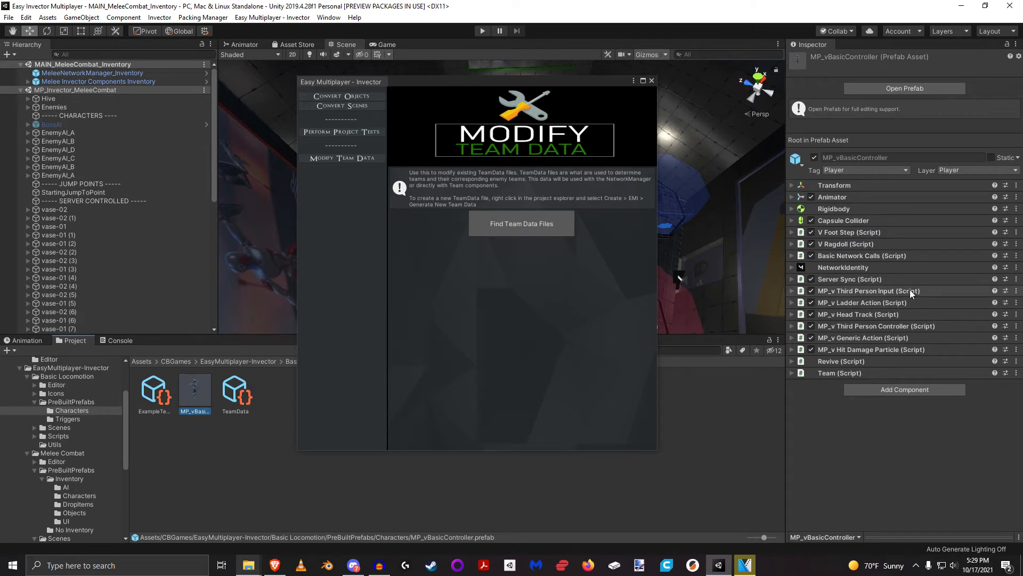
left_click(879, 325)
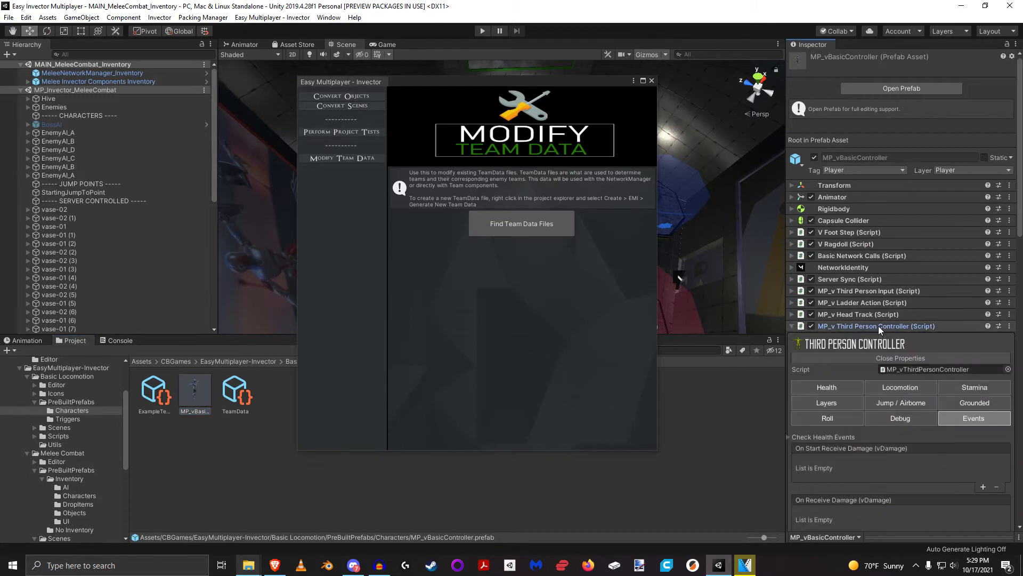
left_click(833, 392)
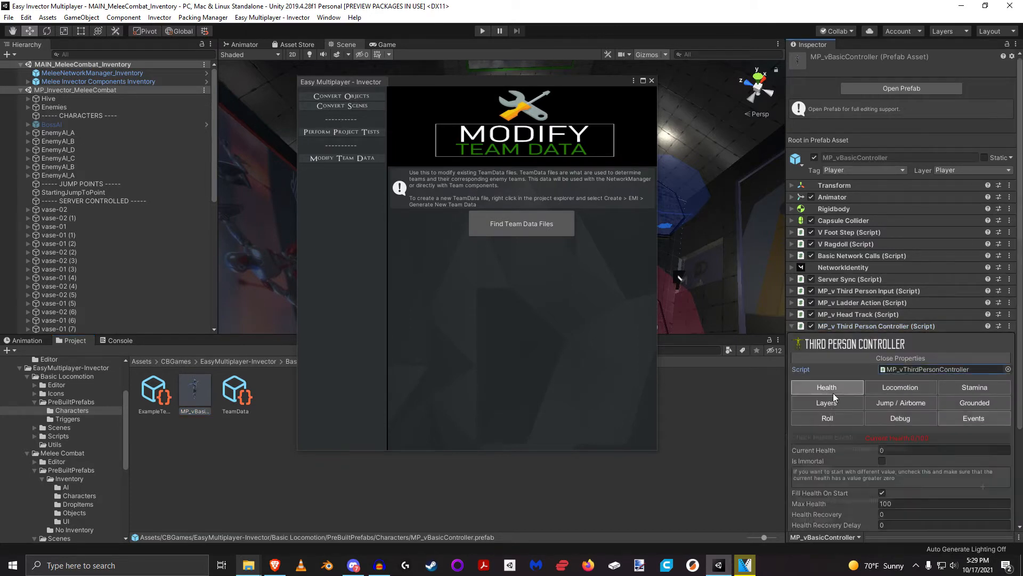
left_click(861, 325)
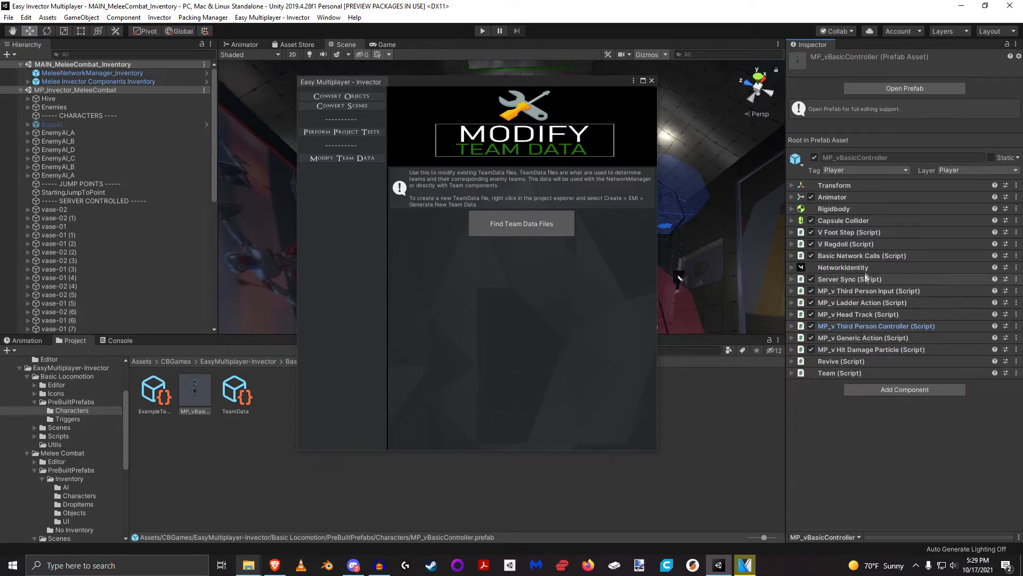
Open the Melee Combat Inventory Characters folder and select the MP_vMeleeController_Inventory prefab, moving the floating window out of the way
left_click_drag(521, 81, 318, 44)
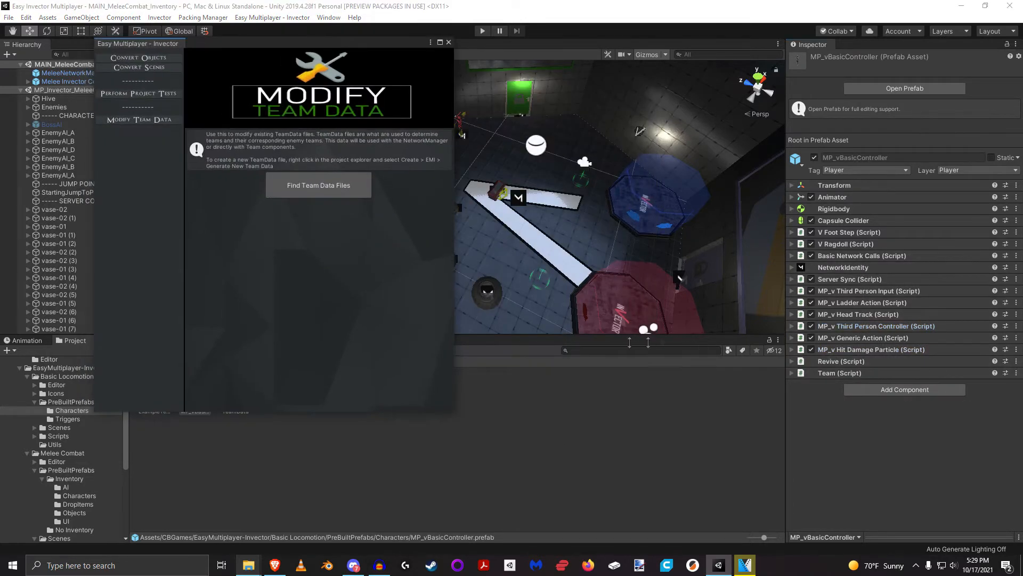
left_click(24, 376)
left_click(27, 377)
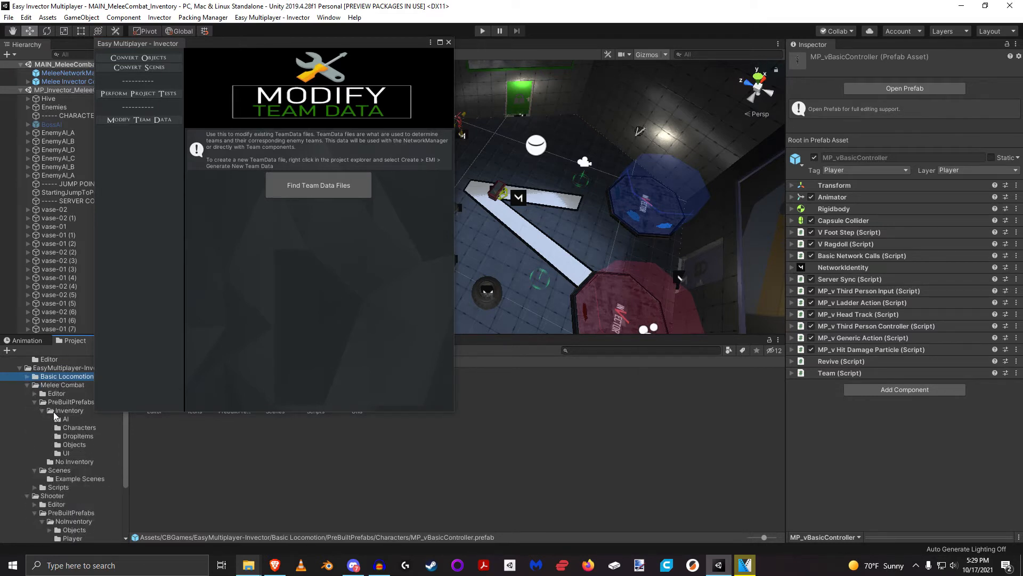
left_click(42, 411)
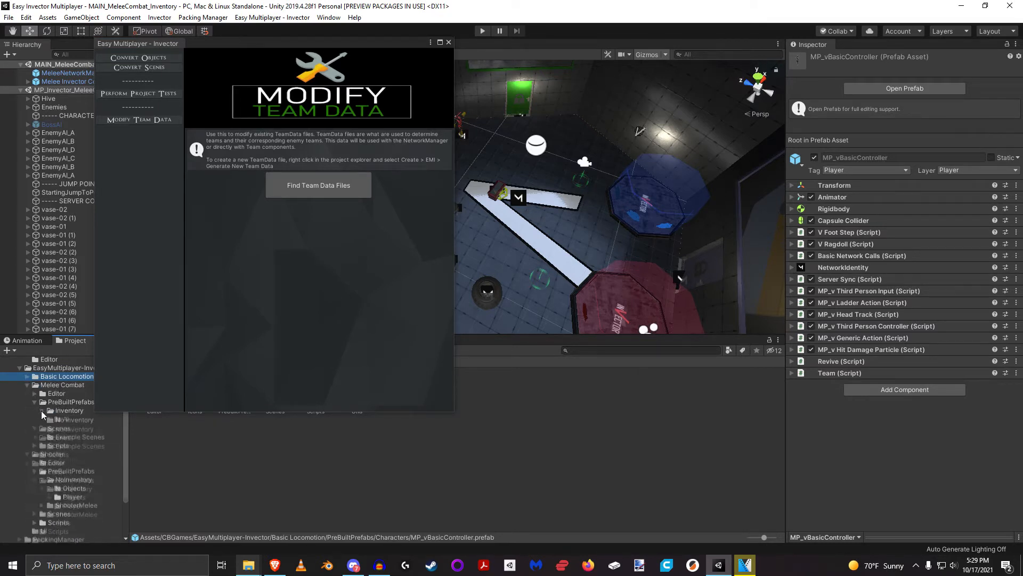
left_click(66, 410)
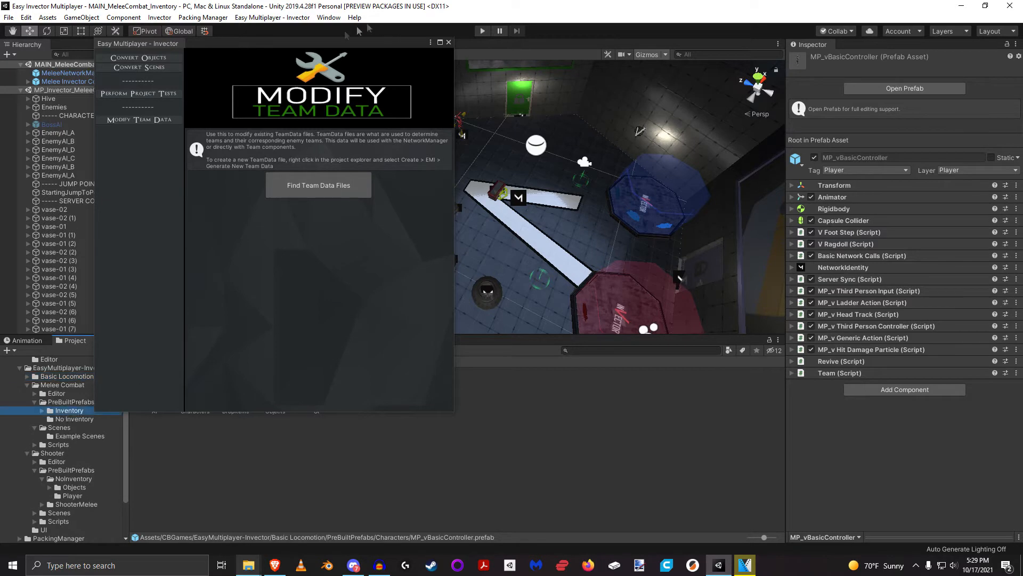
left_click_drag(318, 44, 602, 53)
double_click(184, 393)
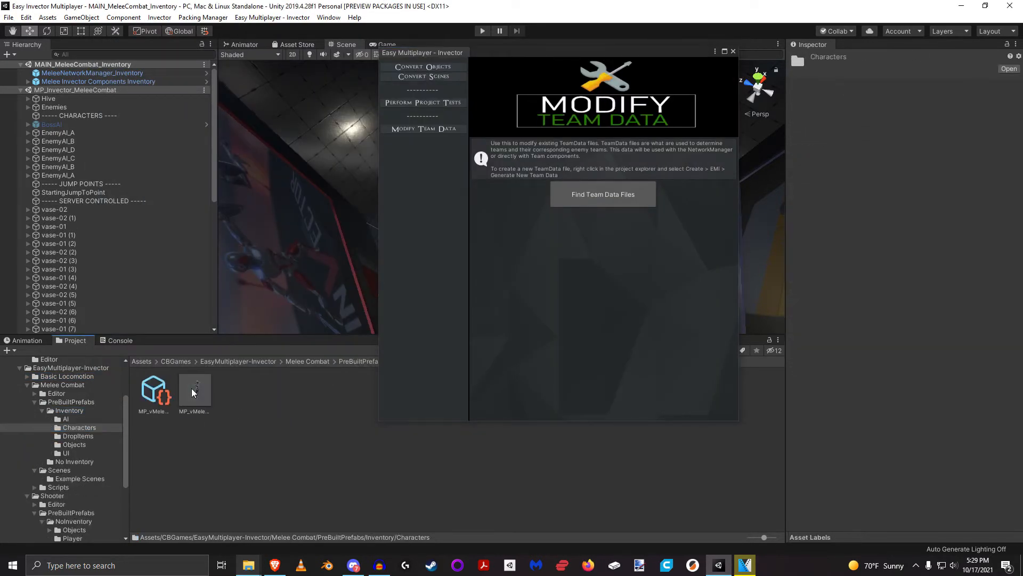
left_click(195, 392)
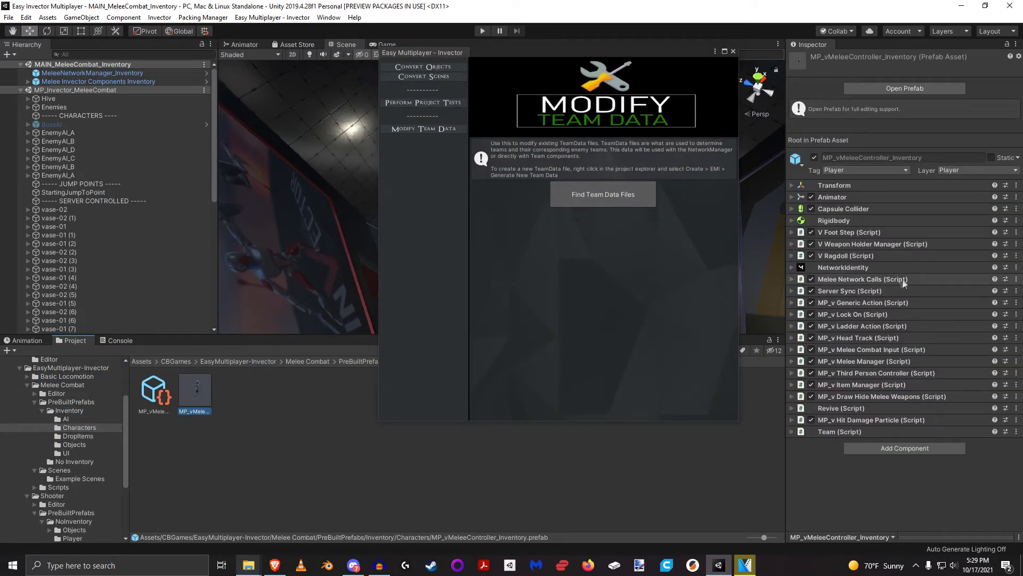
Look through the input settings of the prefab's MP_v Melee Combat Input component
left_click(874, 350)
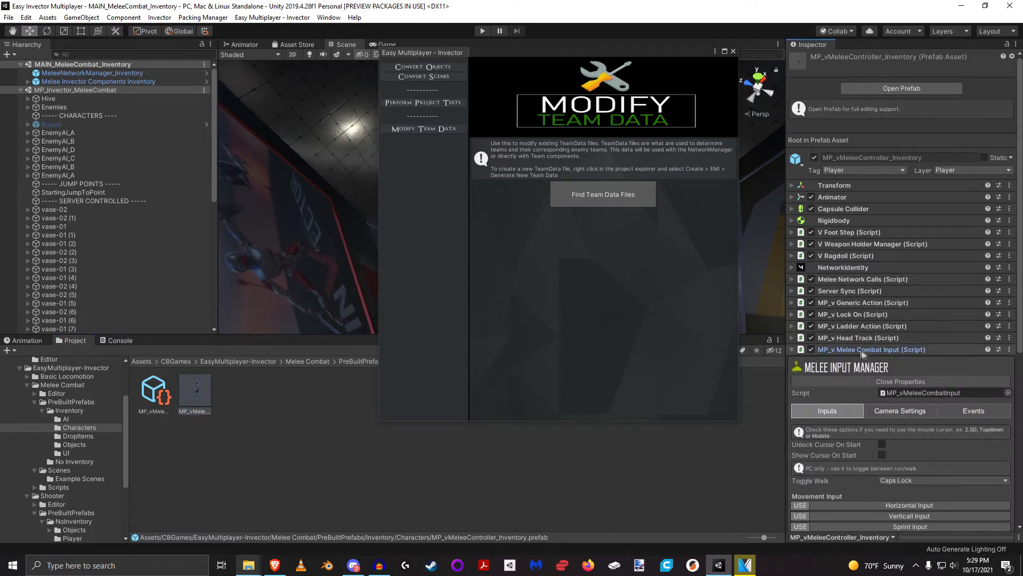
scroll(858, 350, "down", 5)
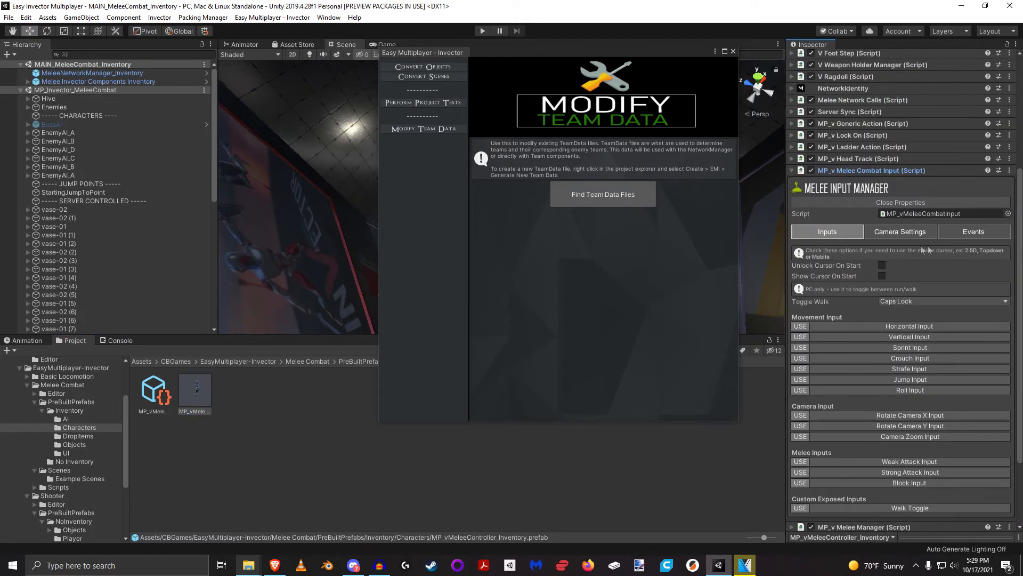
left_click(836, 168)
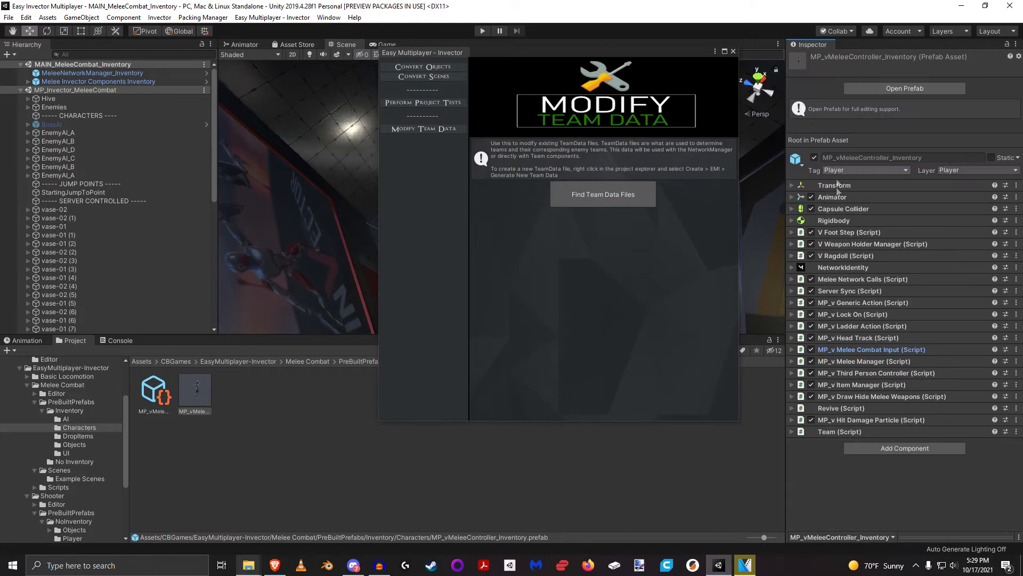
Examine the Health settings of the melee prefab's MP_v Third Person Controller component, including Prevent Self Damage
left_click(880, 373)
scroll(857, 356, "down", 9)
left_click(829, 100)
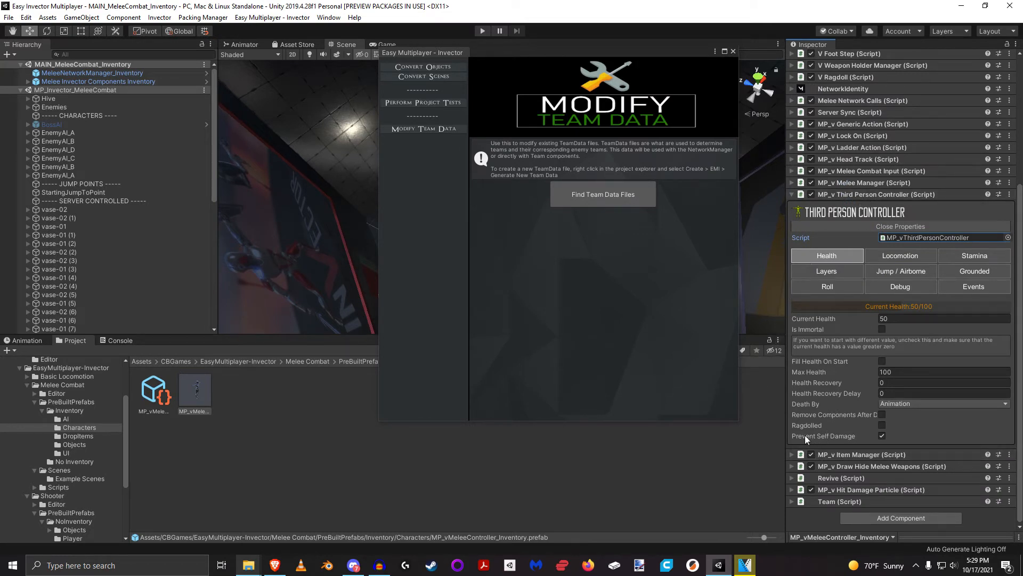
mouse_move(804, 435)
left_click_drag(599, 49, 552, 66)
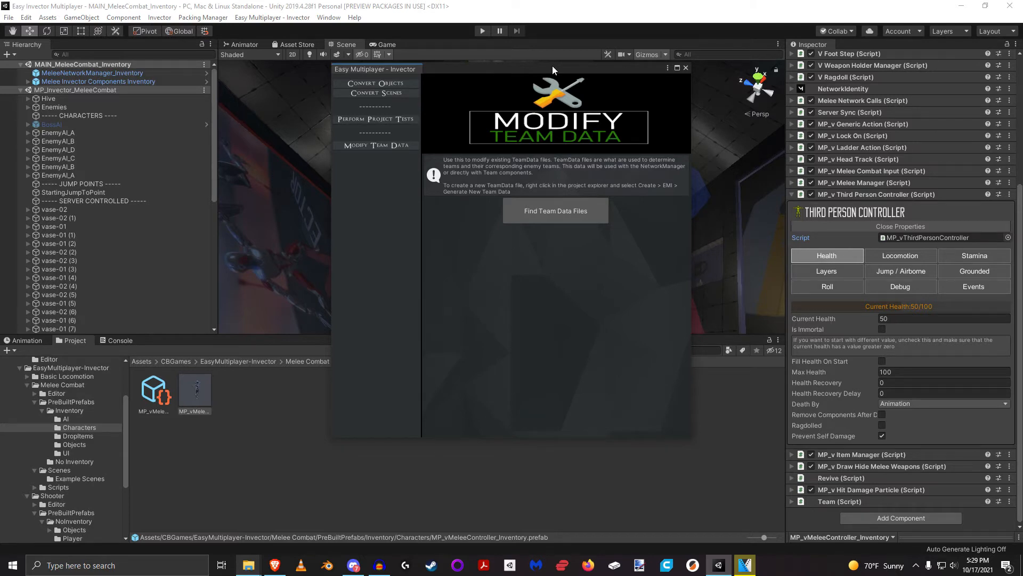
scroll(864, 190, "up", 3)
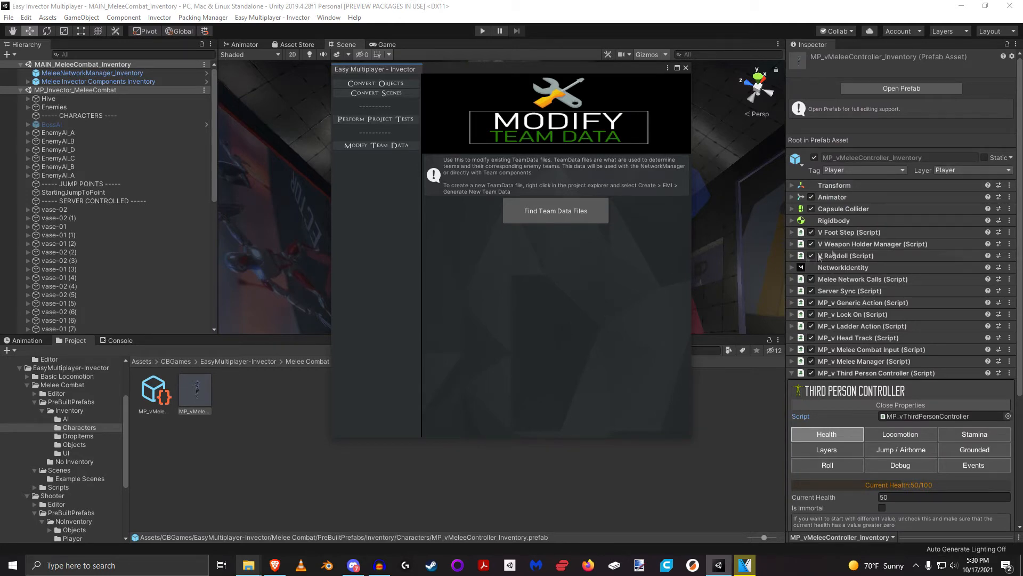
scroll(900, 256, "down", 3)
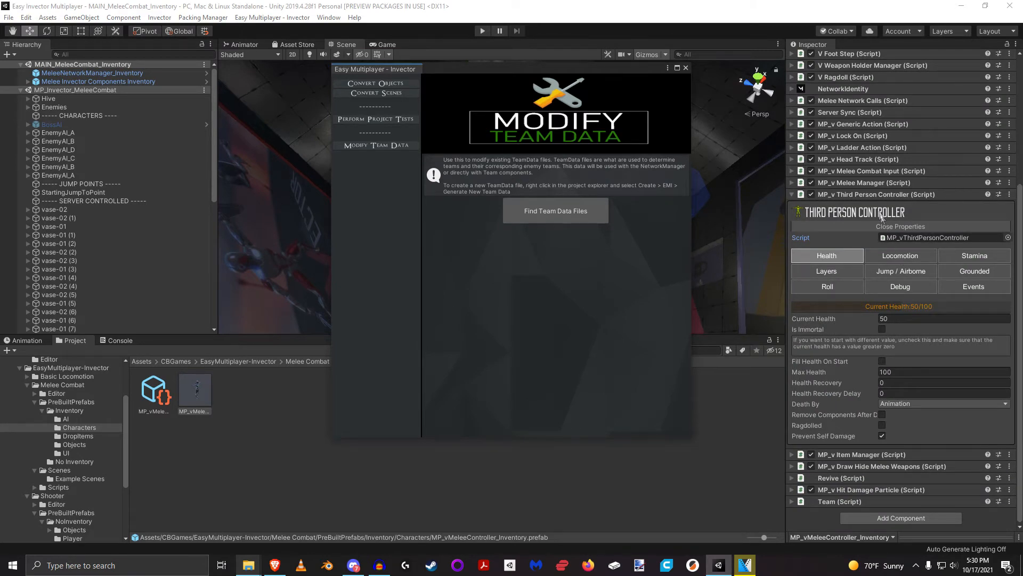
left_click(875, 195)
Expand the melee prefab's Team component and read the description of Auto Assign Character Team
left_click(847, 432)
scroll(878, 365, "down", 1)
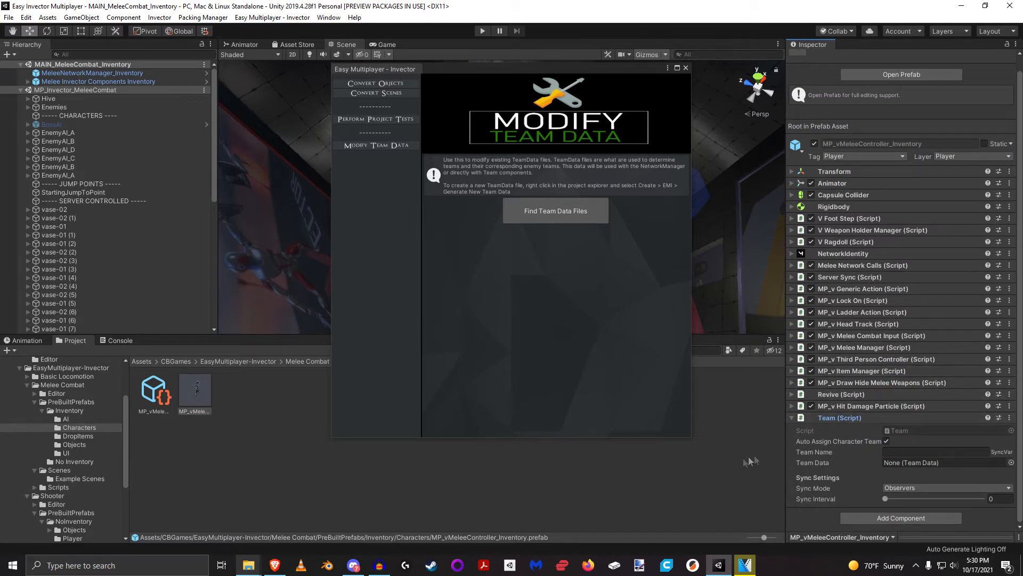
mouse_move(834, 442)
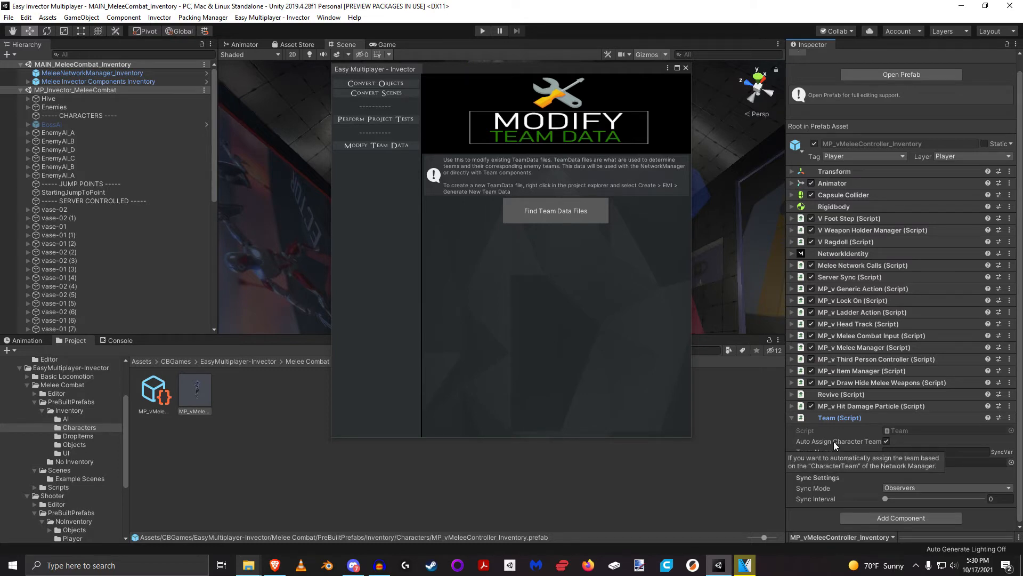
Check the Character Team value on MeleeNetworkManager_Inventory and locate its assigned Teams asset in the project
left_click(92, 73)
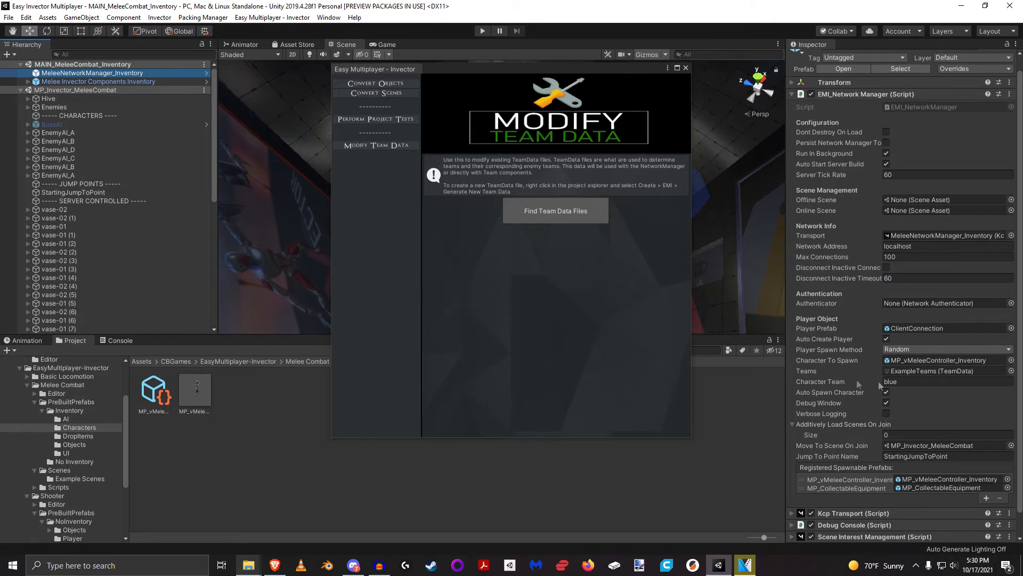
left_click(906, 381)
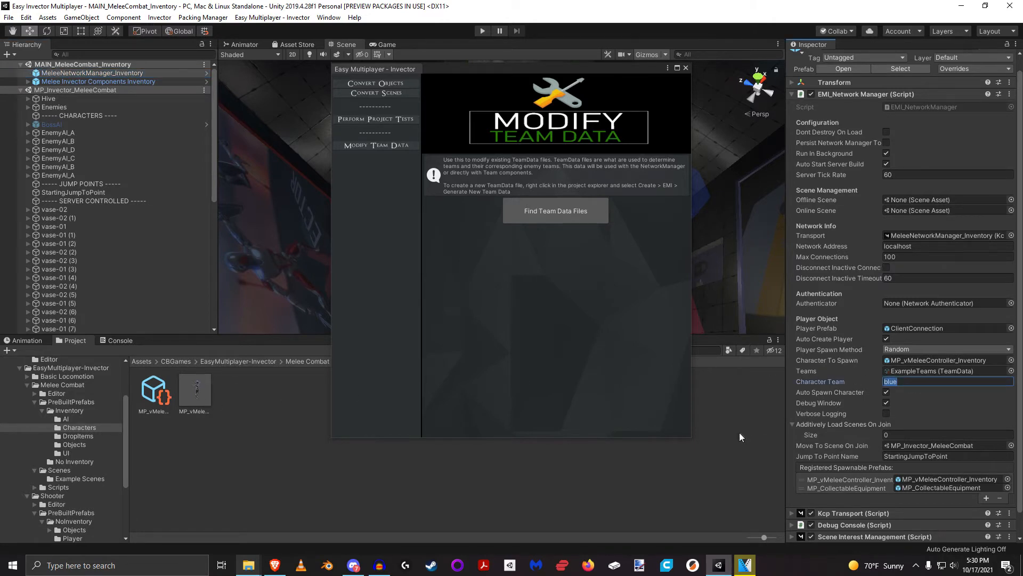
left_click(918, 371)
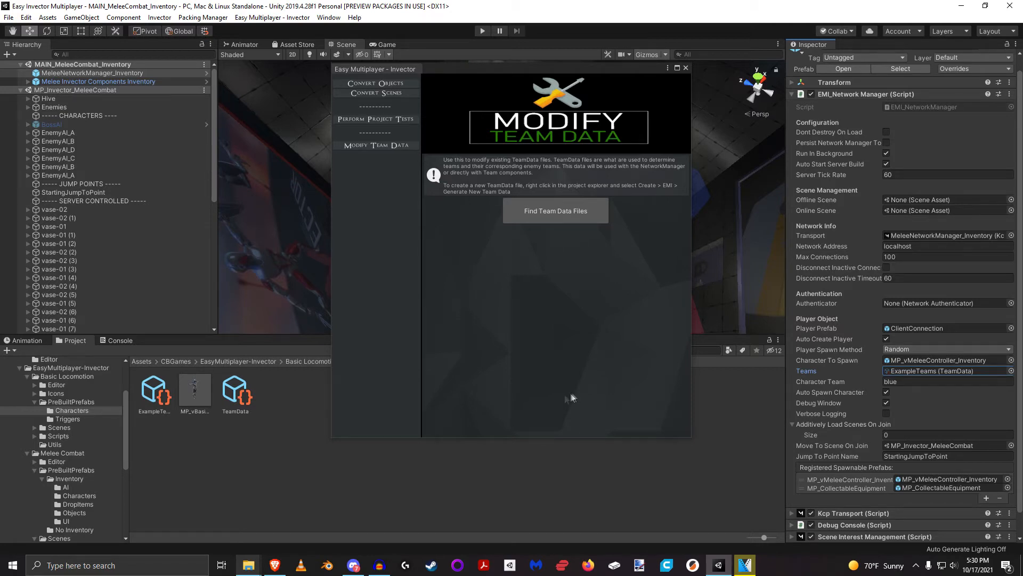
Return from the MP_vBasicController prefab to MP_vMeleeController_Inventory in the Melee Combat folder and collapse its Team component
left_click(195, 394)
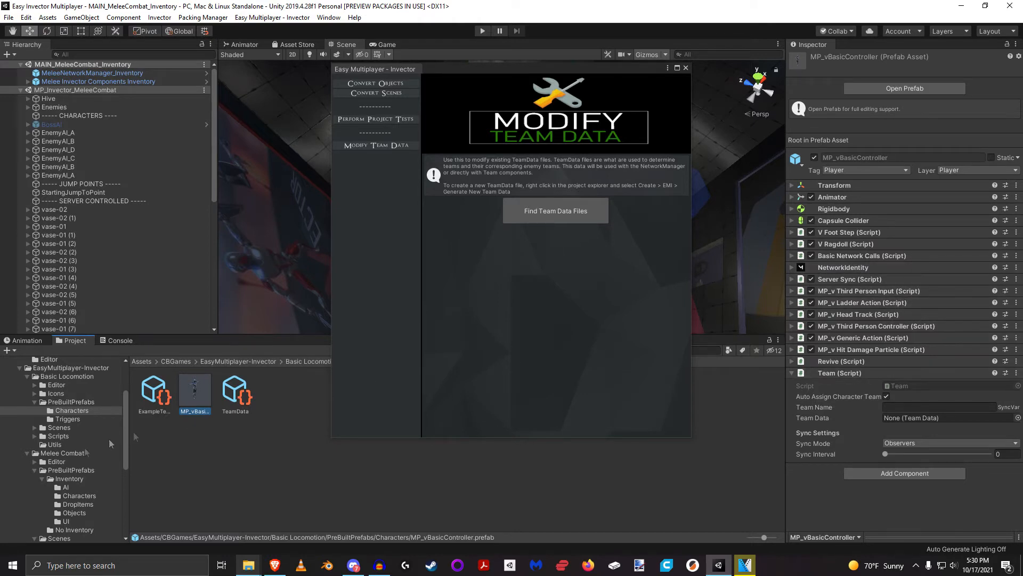
left_click(28, 376)
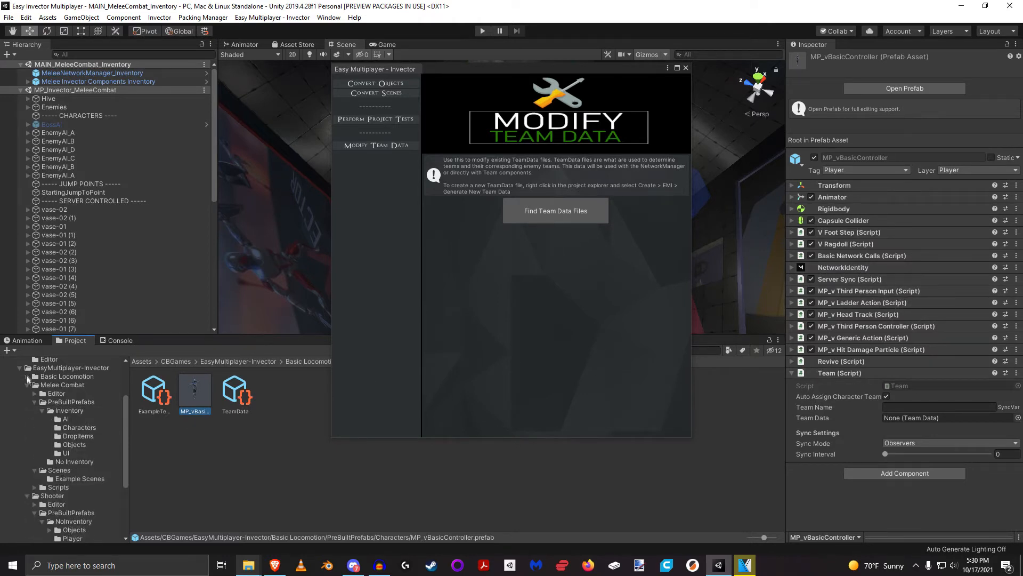
left_click(87, 428)
left_click(191, 389)
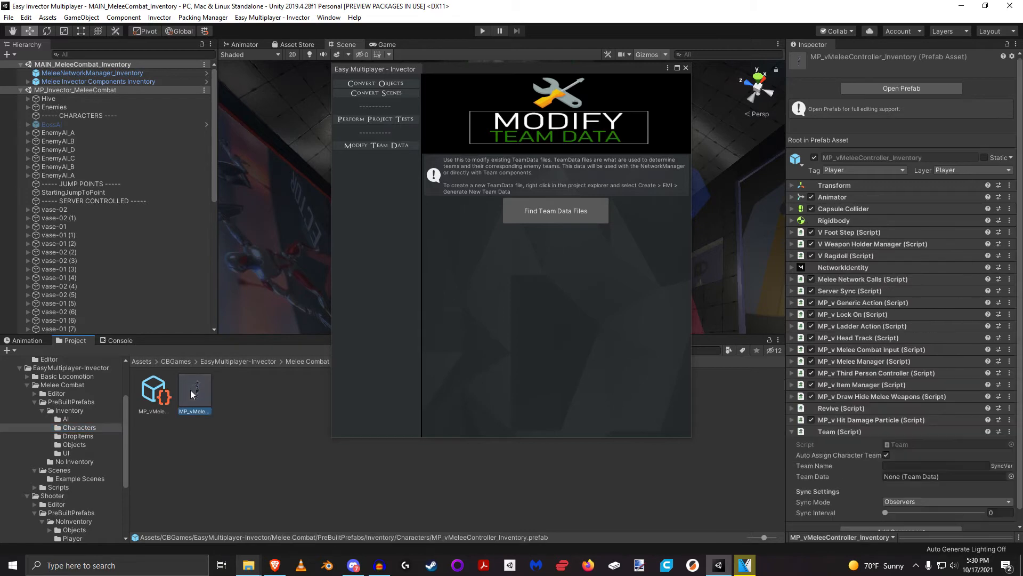
left_click(874, 432)
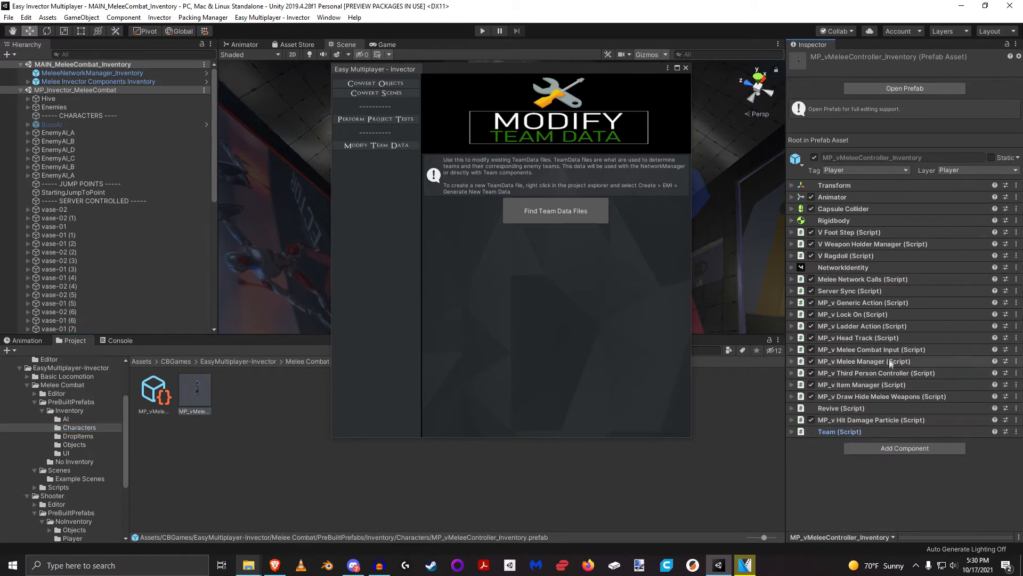
Examine the Hit Damage Tags under Hit Properties in the melee prefab's MP_v Melee Manager component
left_click(881, 360)
scroll(888, 402, "down", 5)
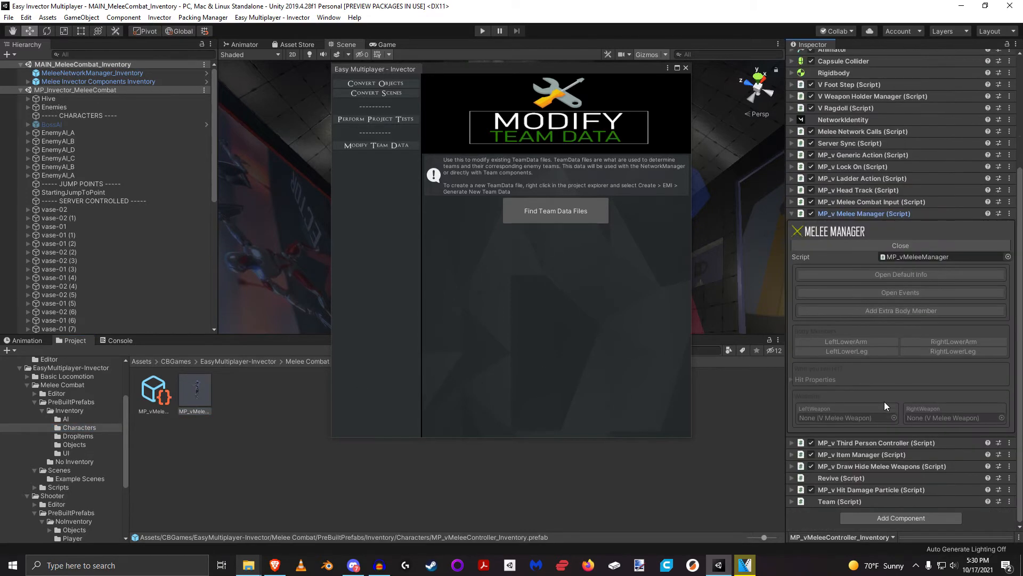
left_click(794, 380)
left_click(799, 390)
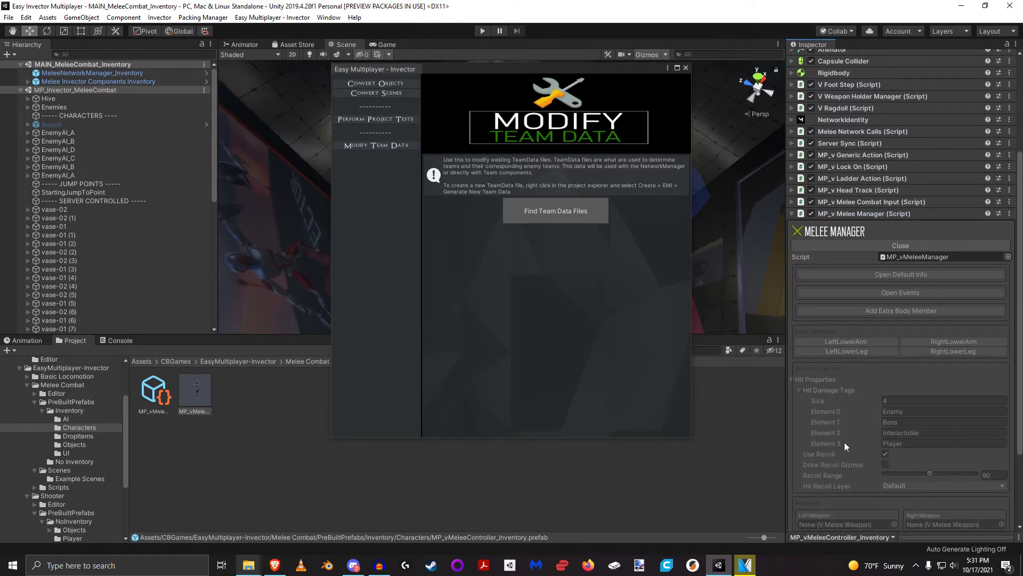
left_click(874, 214)
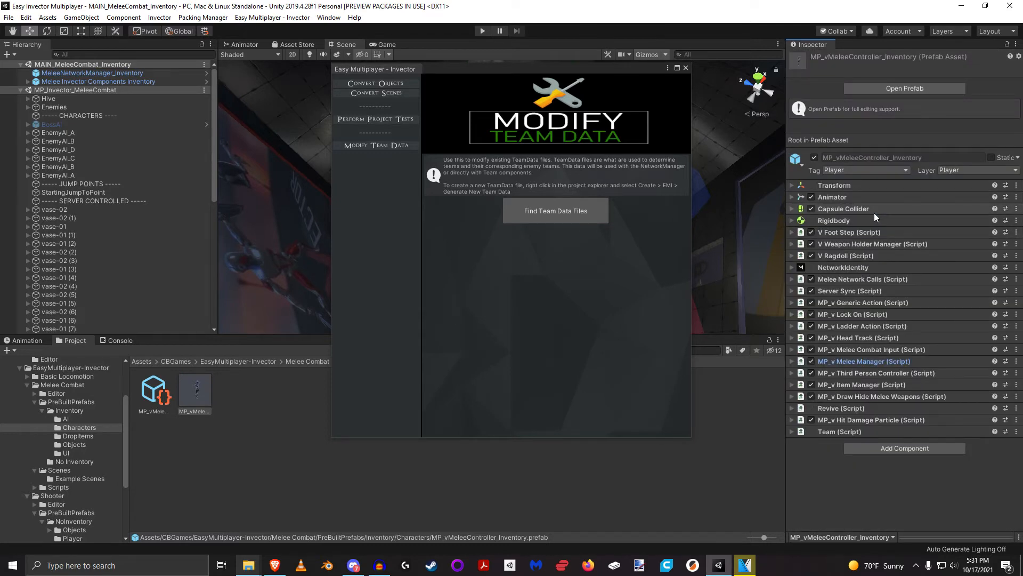
Expand the melee prefab's Team component and check the assets available for Team Data without choosing one
left_click(845, 430)
scroll(876, 402, "down", 1)
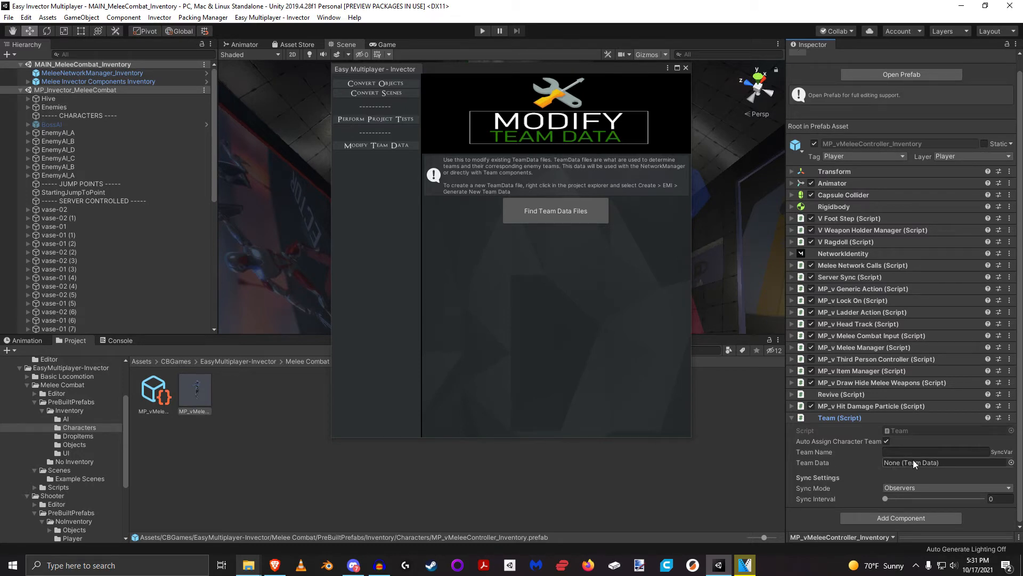
left_click(1012, 462)
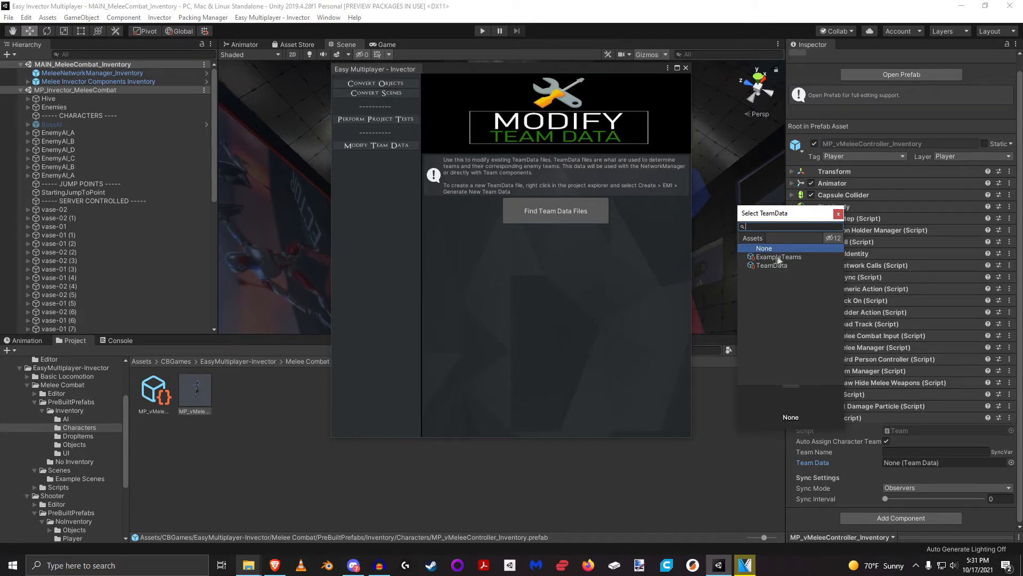
left_click(828, 234)
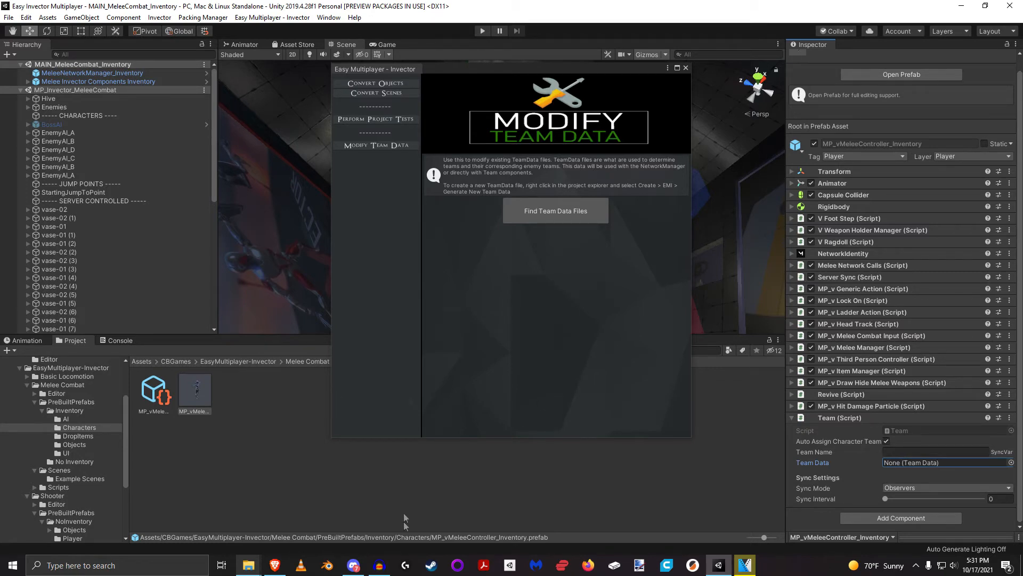
Switch to the Easy Multiplayer Invector docs in the browser, read the Team Data page and open the Changing Teams page
left_click(275, 565)
left_click(219, 222)
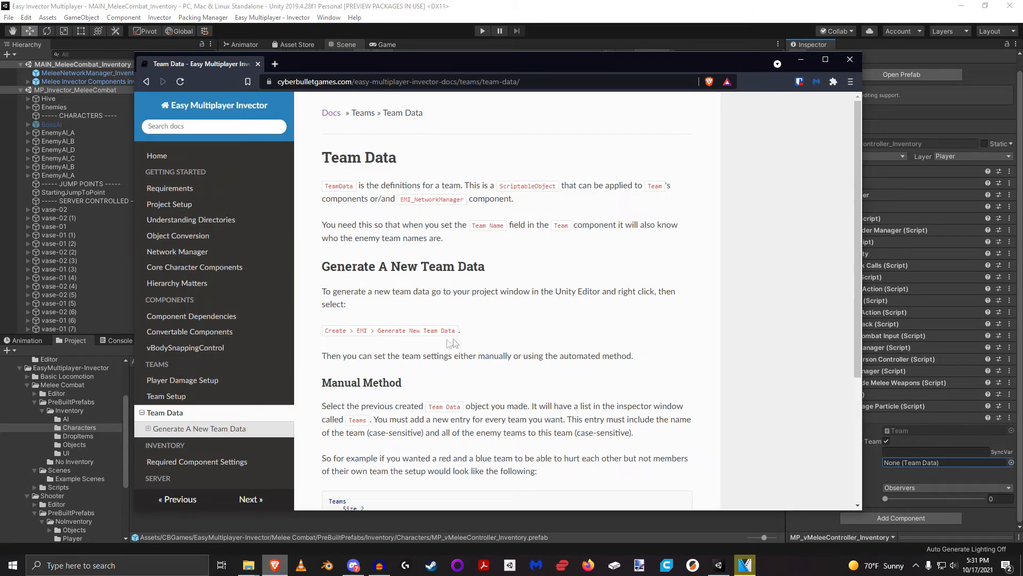
scroll(464, 277, "down", 4)
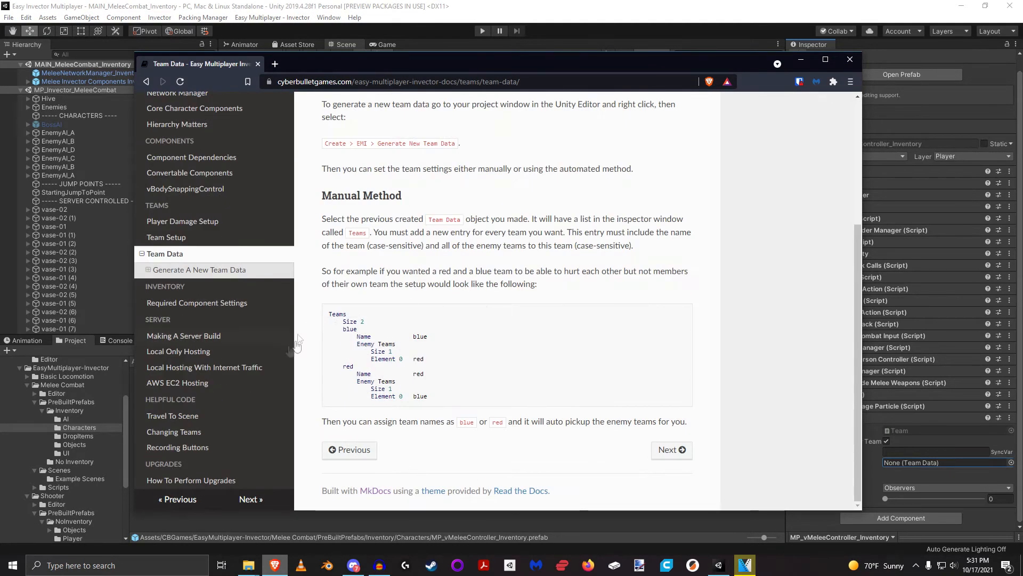
left_click(189, 432)
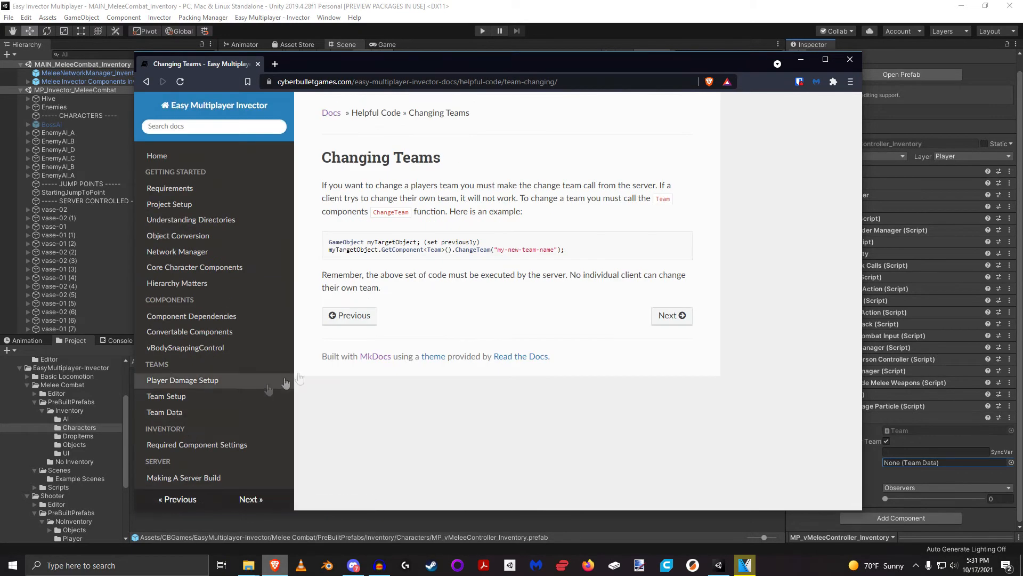
Examine the ChangeTeam code example and its team name argument, then minimize the browser to return to Unity
left_click_drag(567, 250, 319, 247)
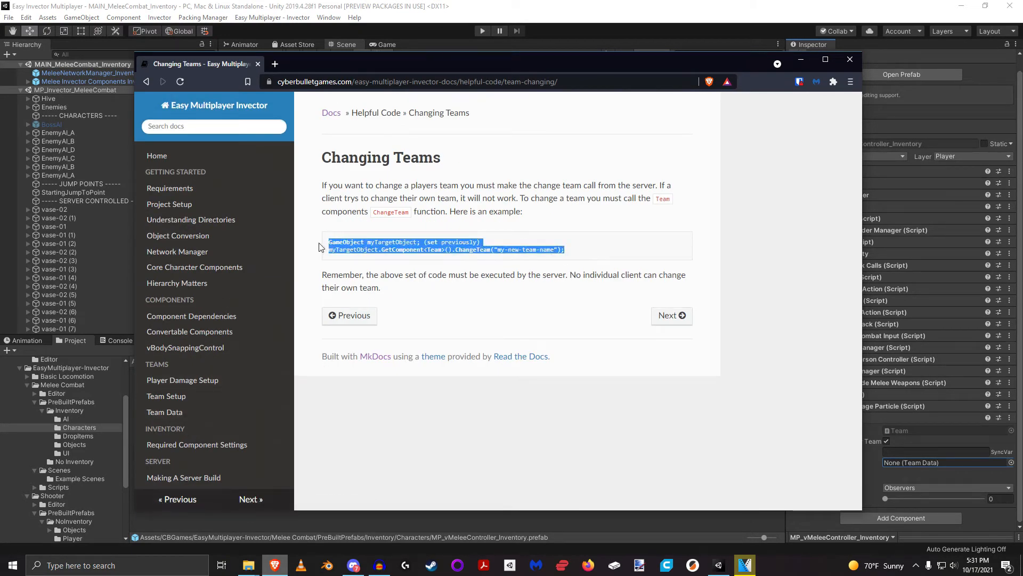
left_click(420, 272)
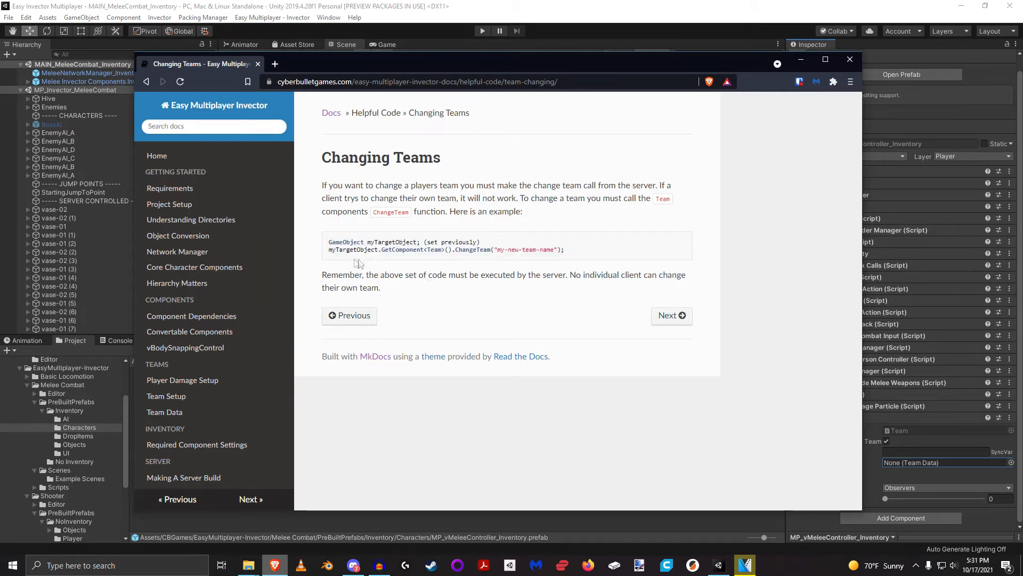
left_click_drag(329, 250, 581, 253)
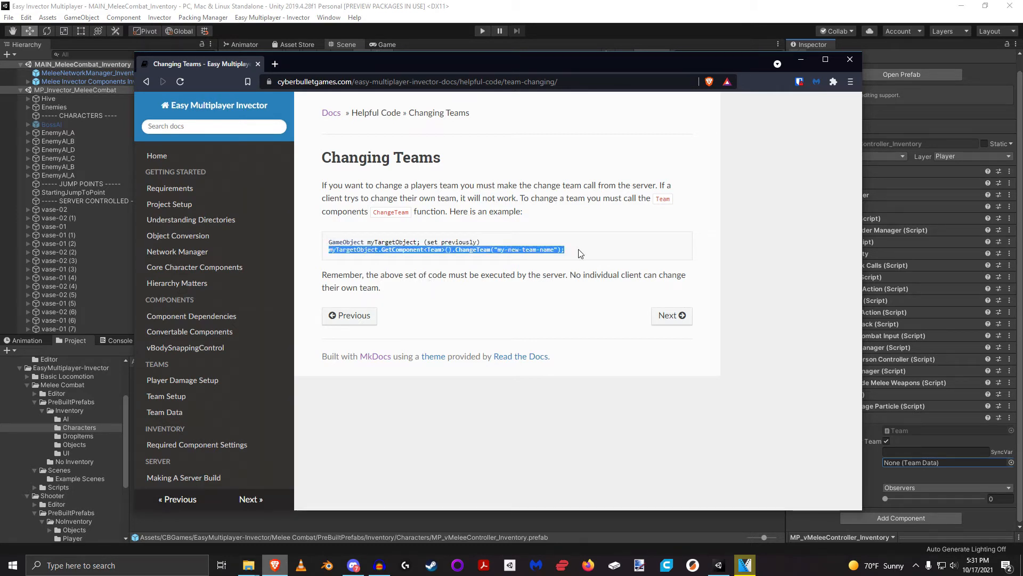
left_click(581, 253)
left_click_drag(498, 250, 554, 251)
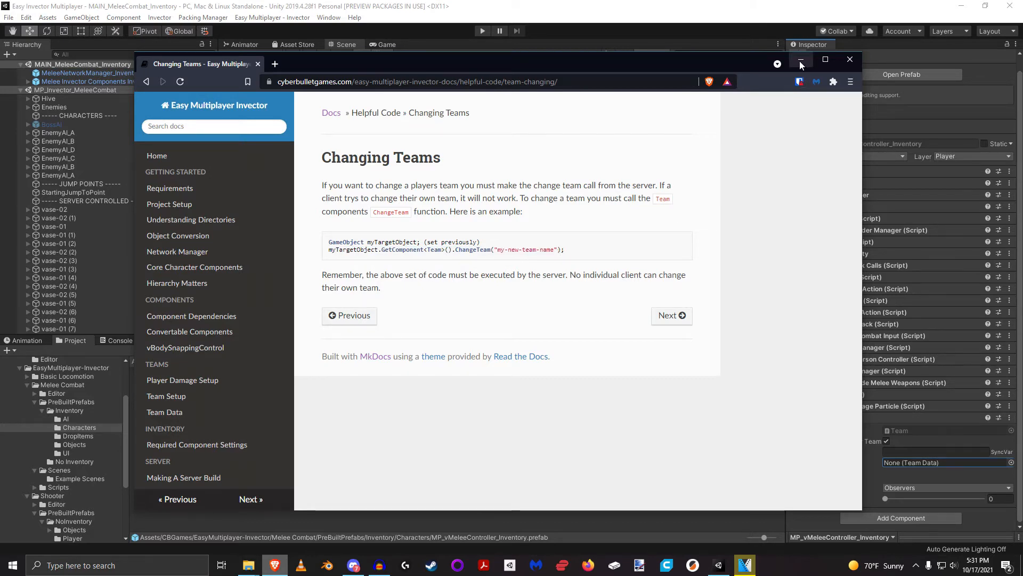
left_click(800, 59)
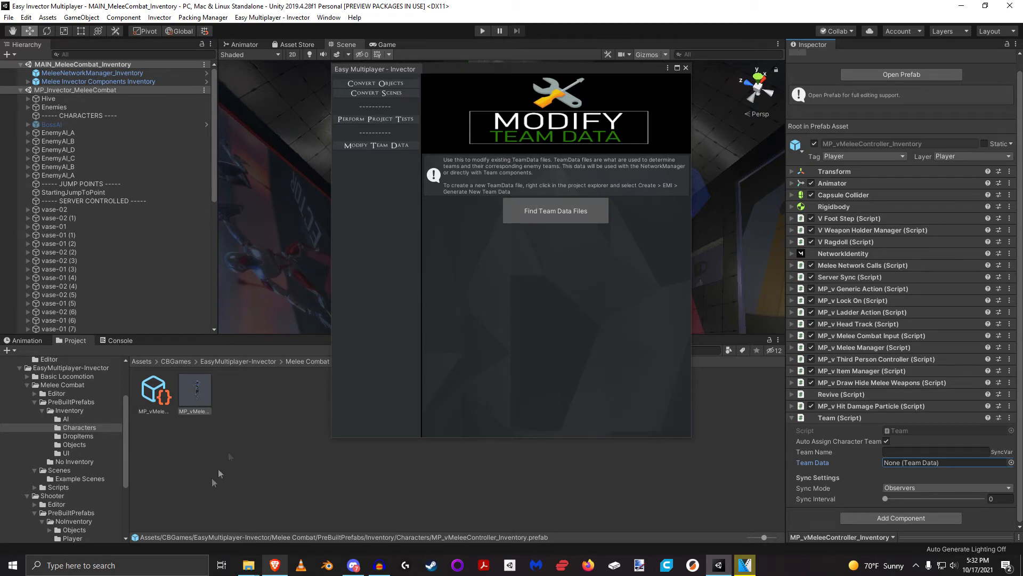
Find the project's team data files and inspect the team settings of TeamData and ExampleTeams
scroll(82, 453, "up", 3)
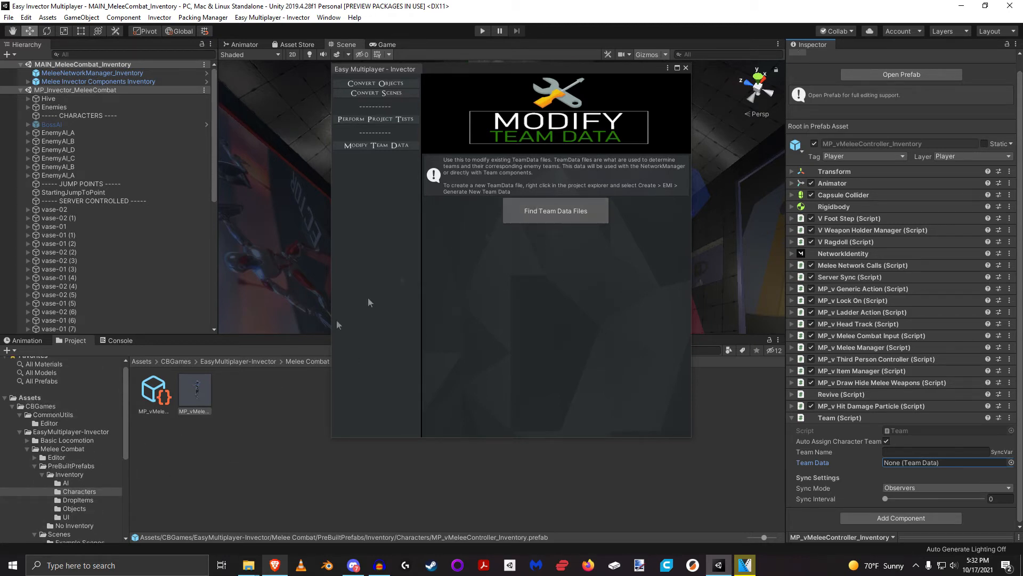
left_click(549, 206)
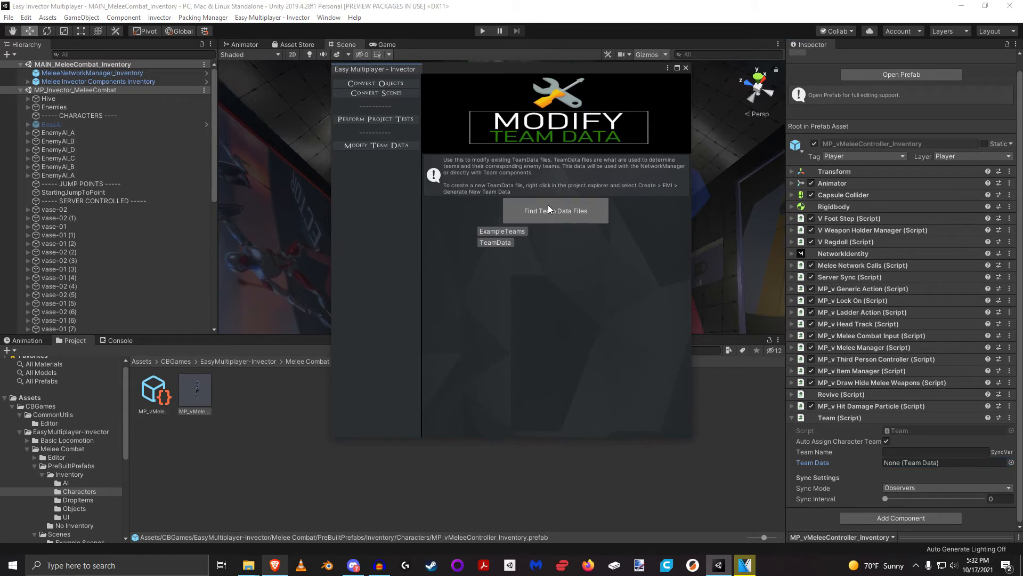
left_click(492, 242)
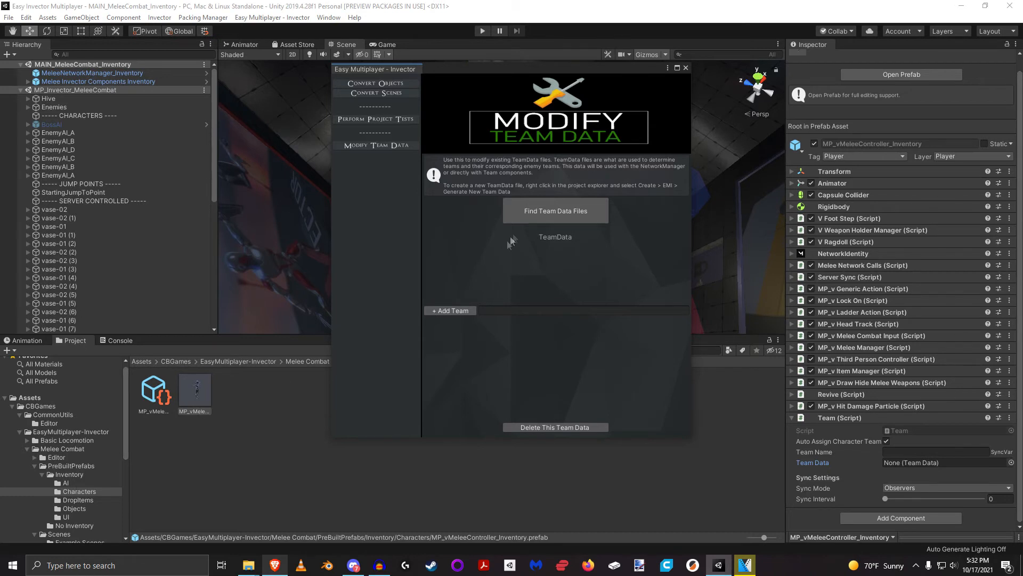
left_click(537, 212)
left_click(506, 231)
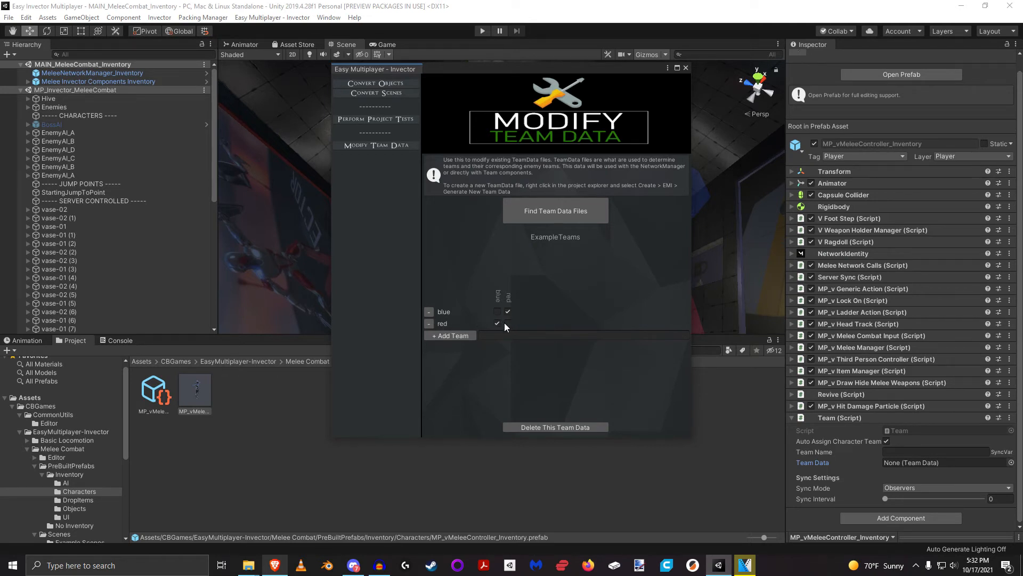
Load TeamData for modification again and select the TeamData asset in Basic Locomotion's PreBuiltPrefabs Characters folder
left_click(570, 216)
left_click(496, 243)
left_click(49, 441)
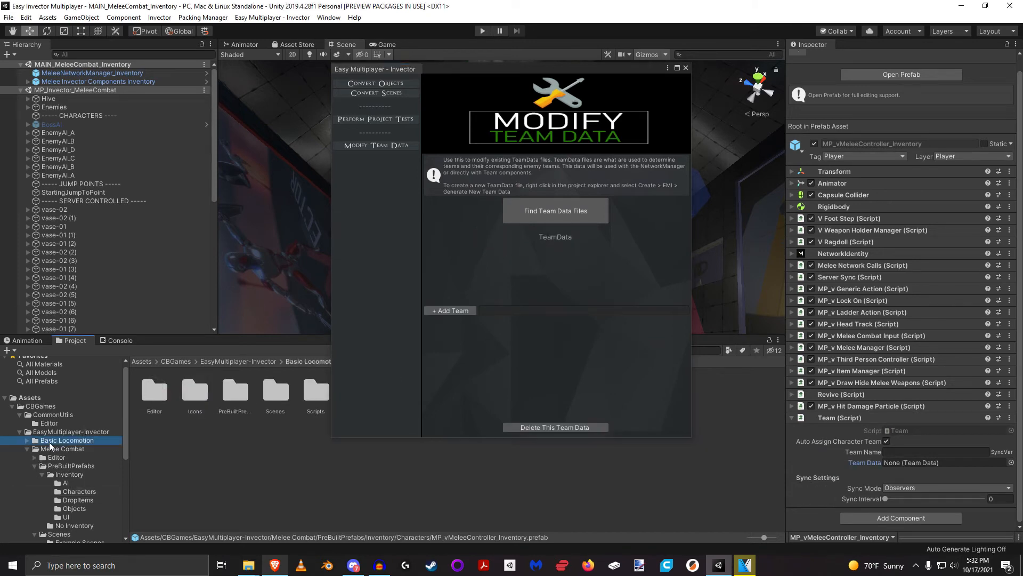
left_click_drag(500, 71, 607, 55)
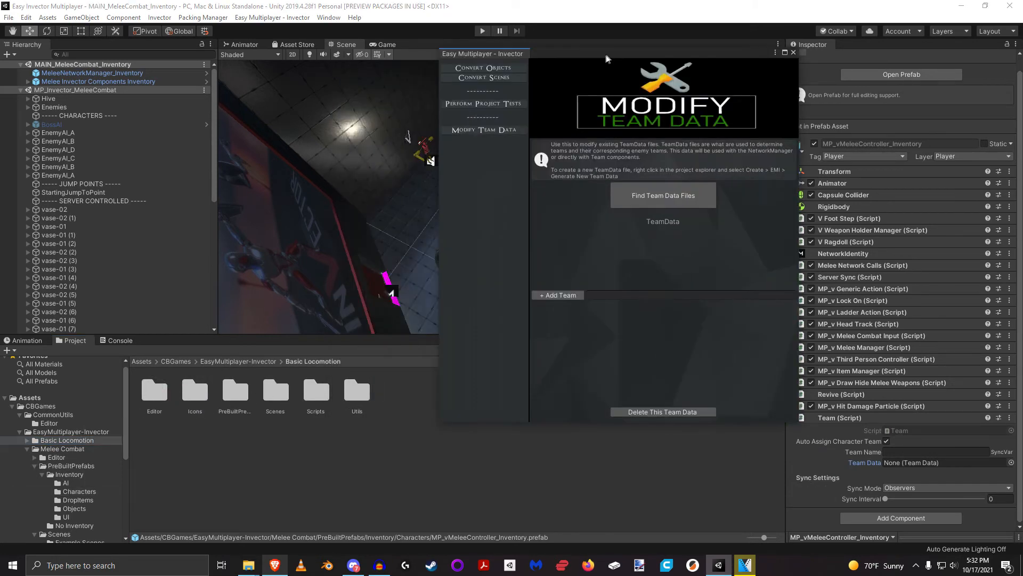
left_click(28, 449)
double_click(236, 392)
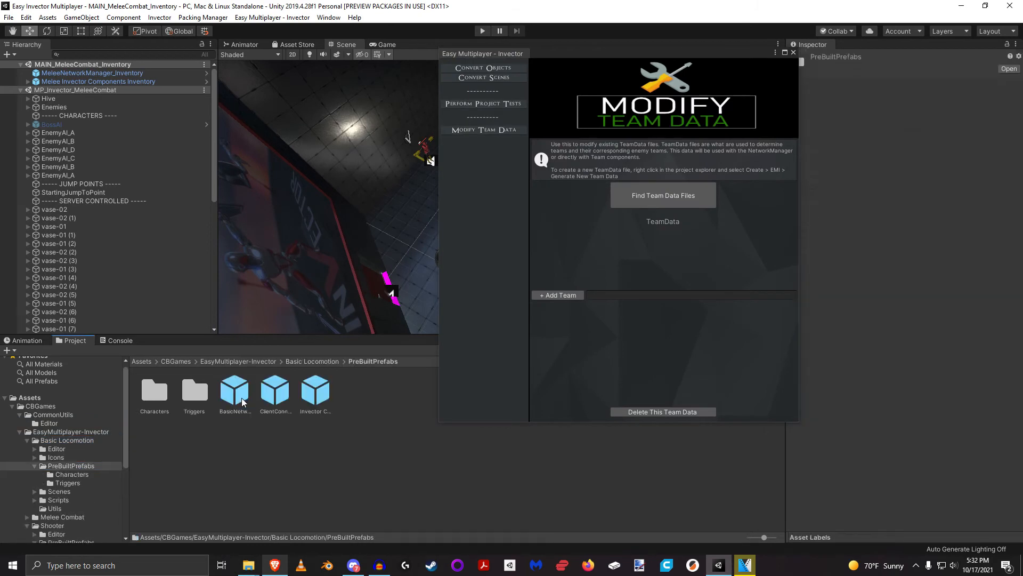
left_click(154, 394)
double_click(154, 394)
left_click(235, 391)
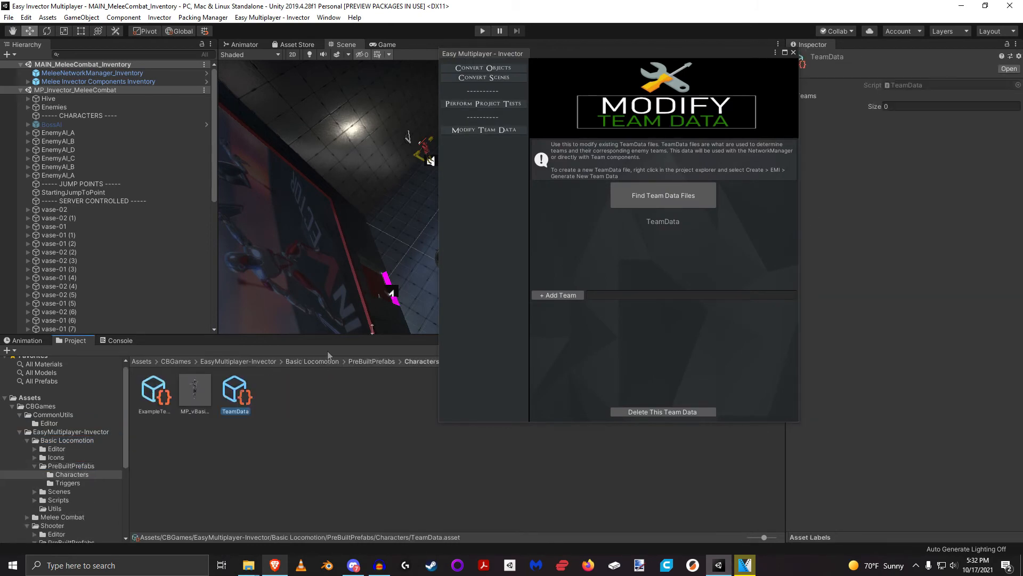
left_click_drag(632, 53, 501, 69)
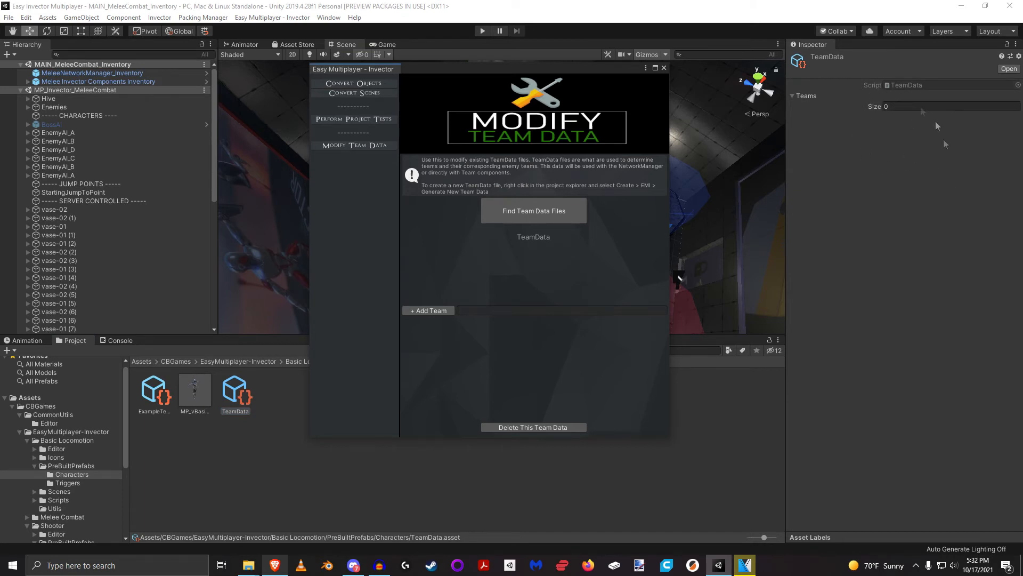
Add a team named zombies to TeamData and expand its entry in the asset's Teams list
left_click(459, 312)
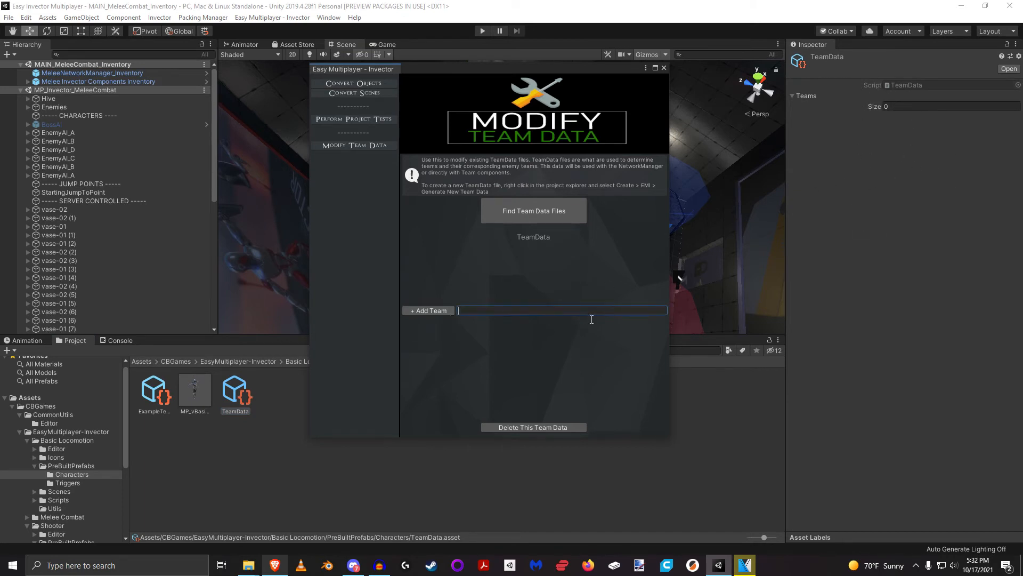
type("Zombies")
left_click(436, 311)
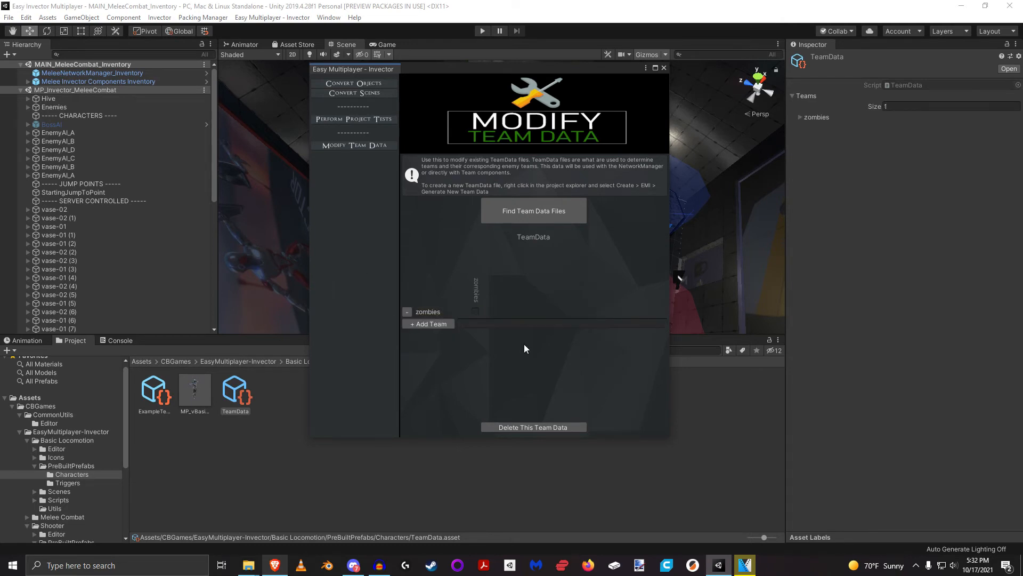
left_click(800, 118)
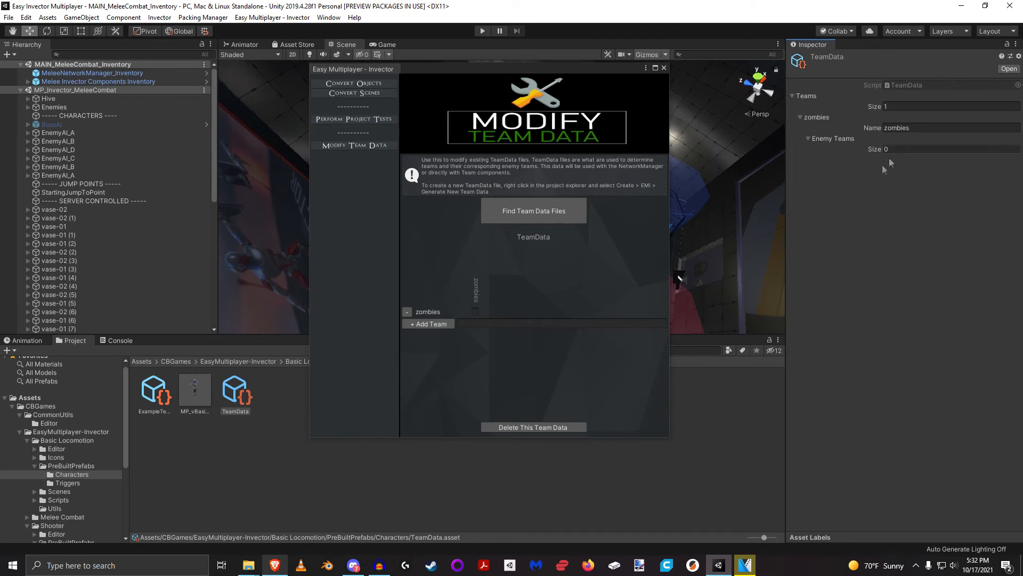
Add a second team named humans to TeamData
left_click(481, 323)
type("humans")
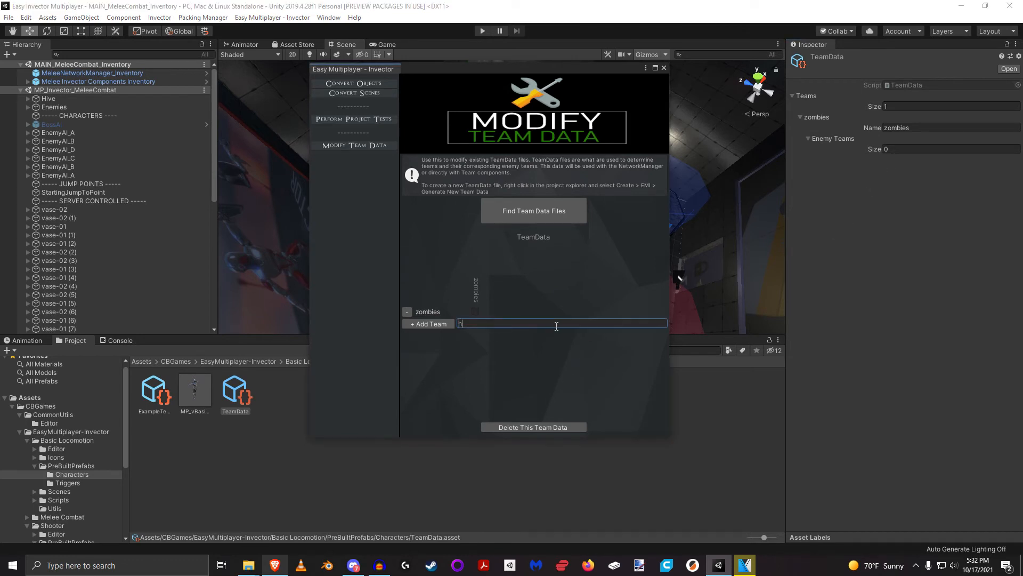
left_click(449, 323)
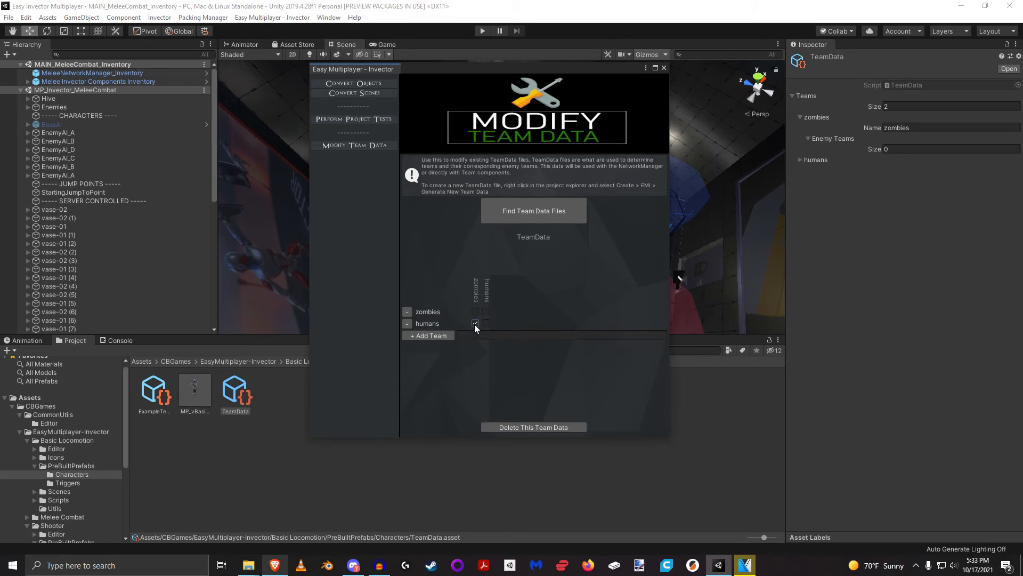
Set zombies as an enemy of the humans team, and both zombies and humans as enemies of the zombies team
left_click(799, 159)
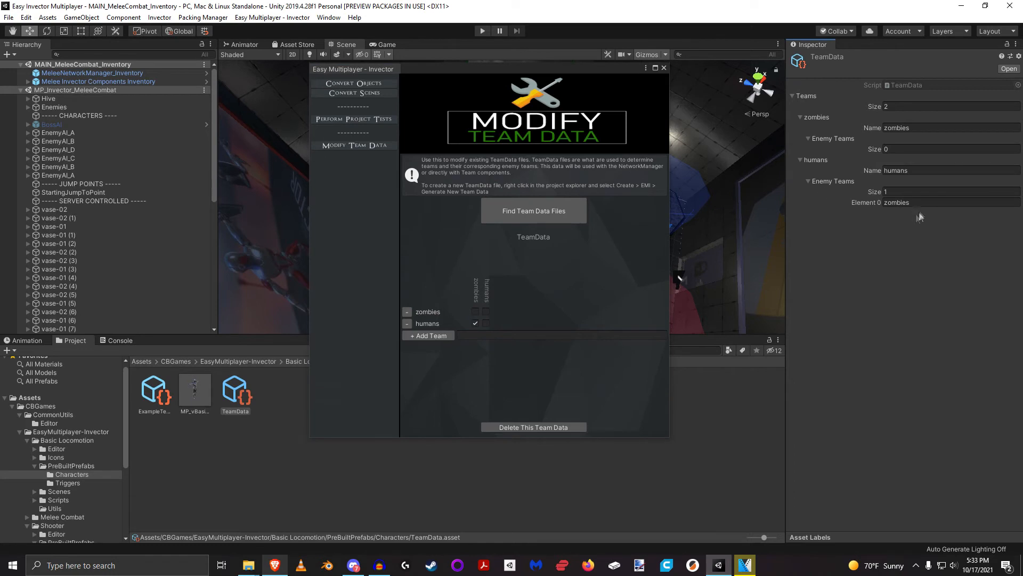
left_click(475, 323)
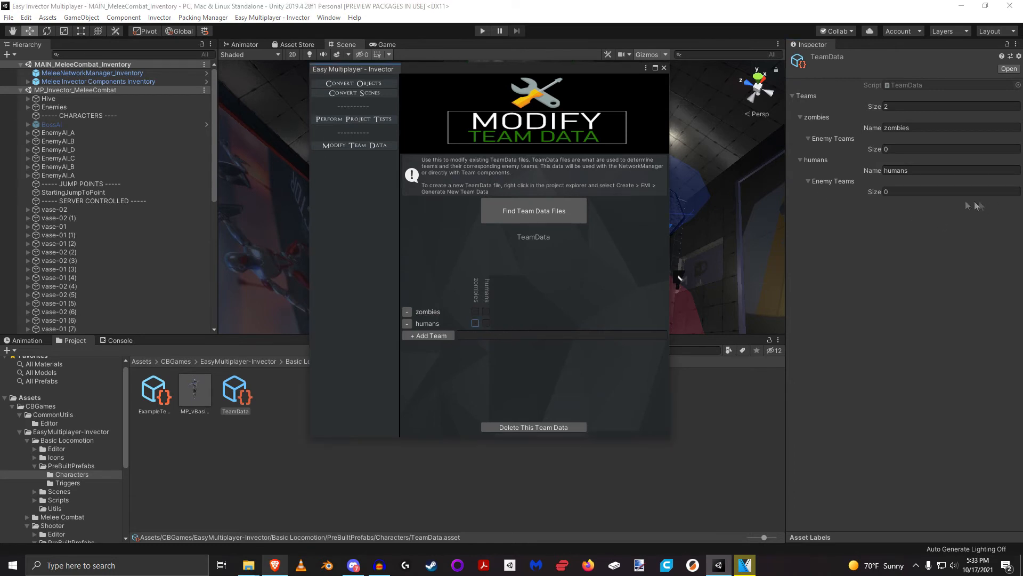
left_click(475, 323)
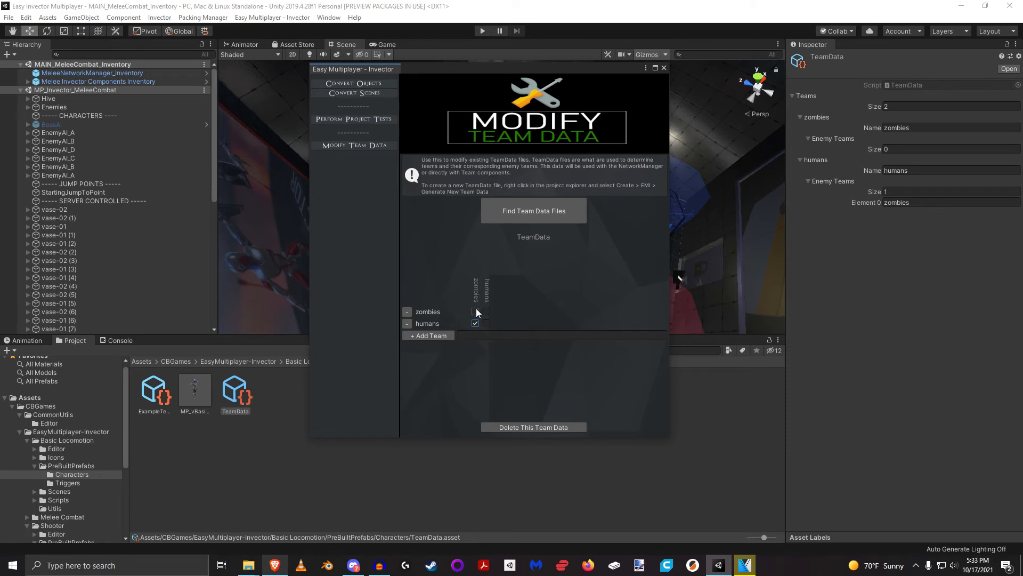
left_click(476, 312)
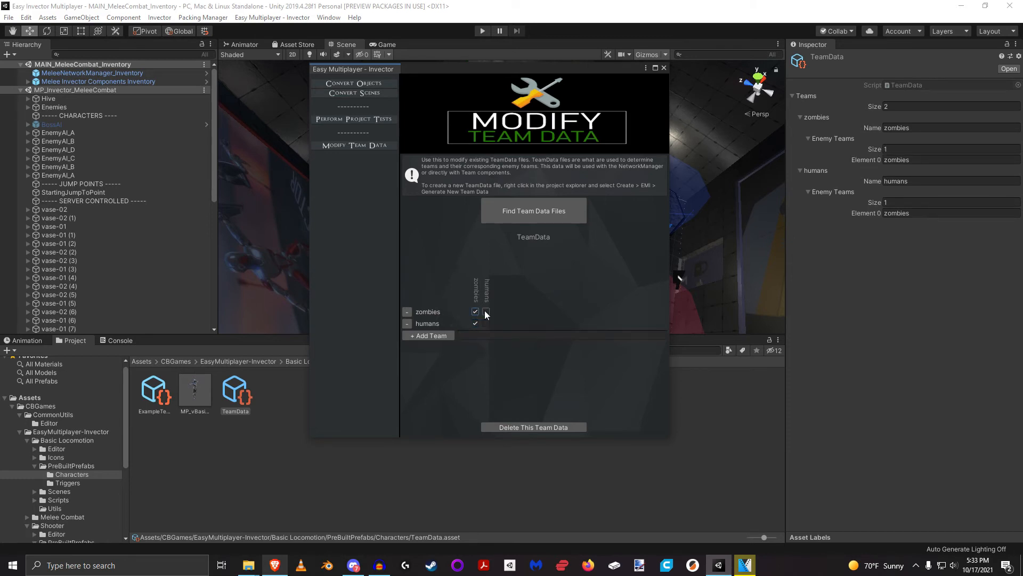
left_click(485, 312)
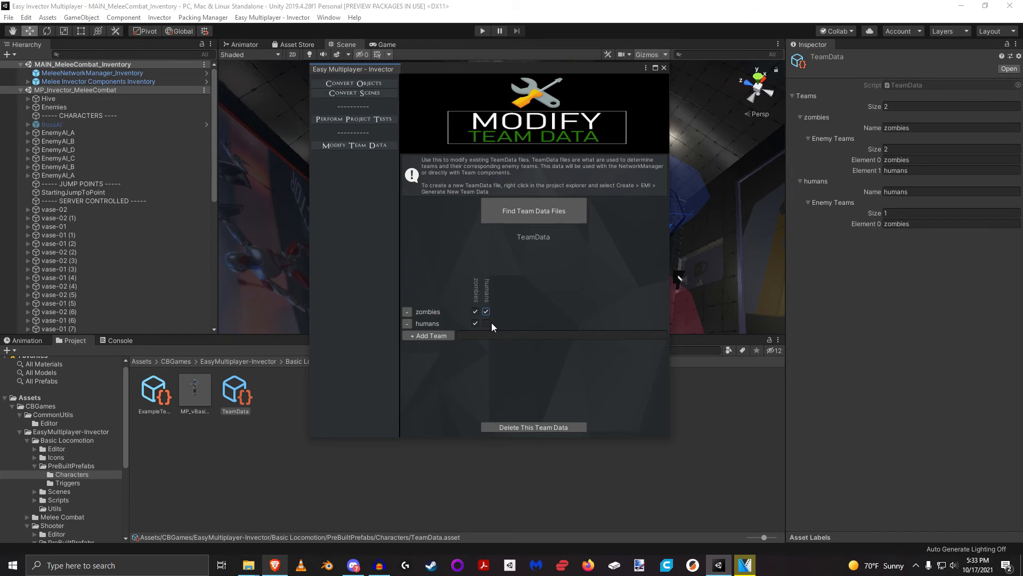
Remove the zombies and humans teams from TeamData and close the Easy Multiplayer - Invector window
left_click(408, 313)
left_click(408, 313)
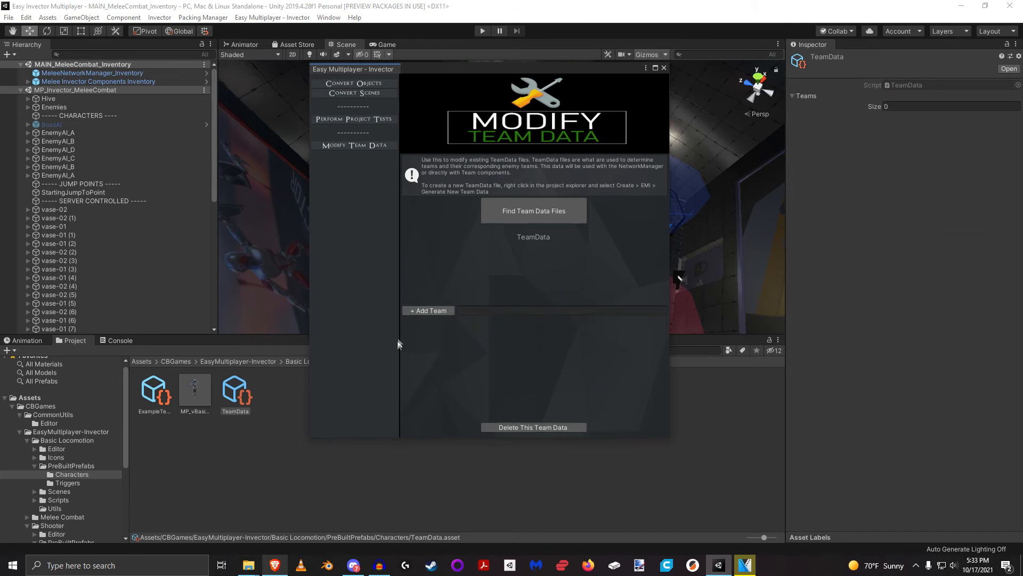
left_click(664, 67)
Delete the TeamData asset from the Characters folder
left_click(238, 399)
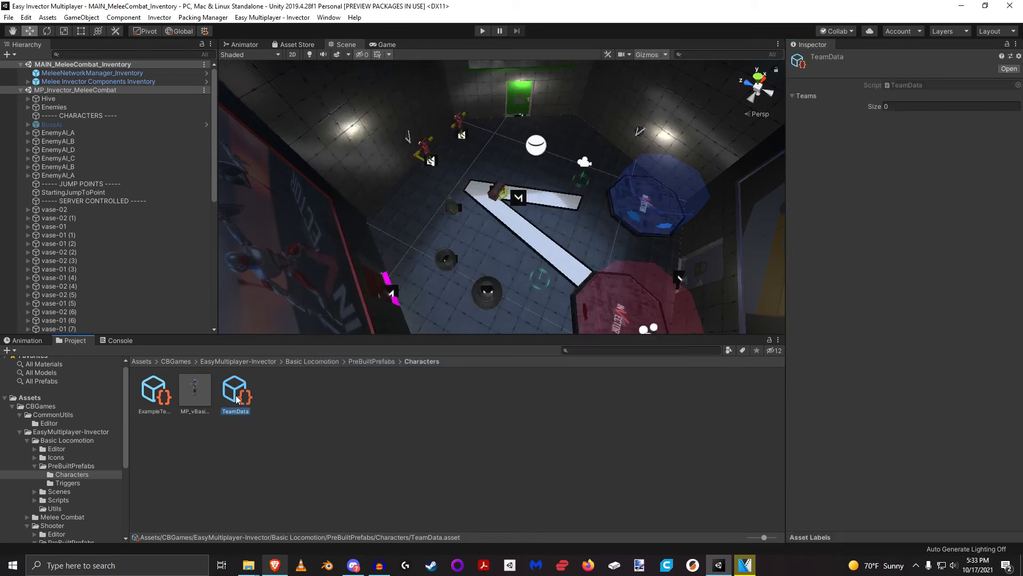
key("Delete")
left_click(544, 305)
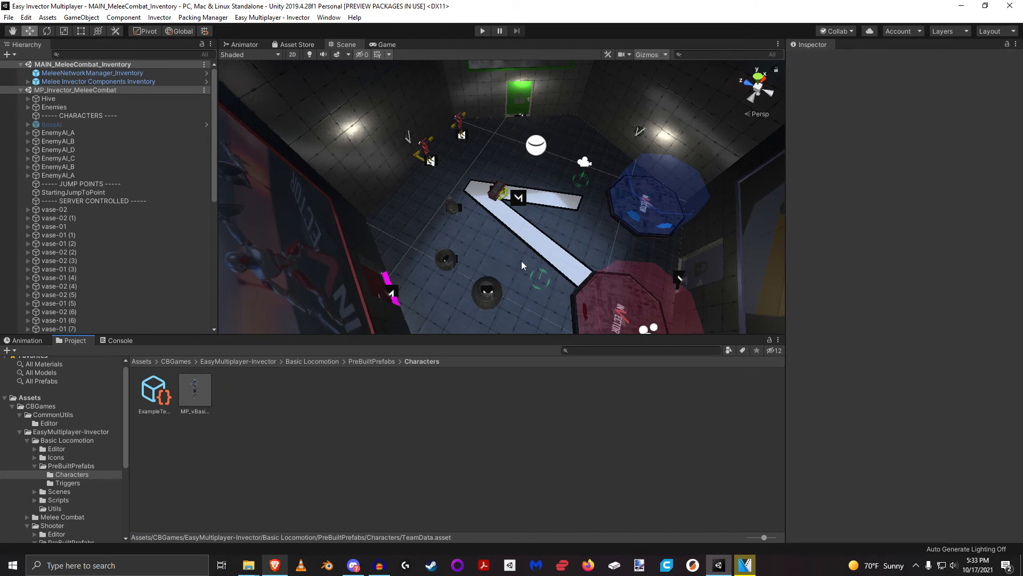
Add a Team component to the MP_vase-03_PotionInside vase, collapsing its existing components first
left_click(492, 288)
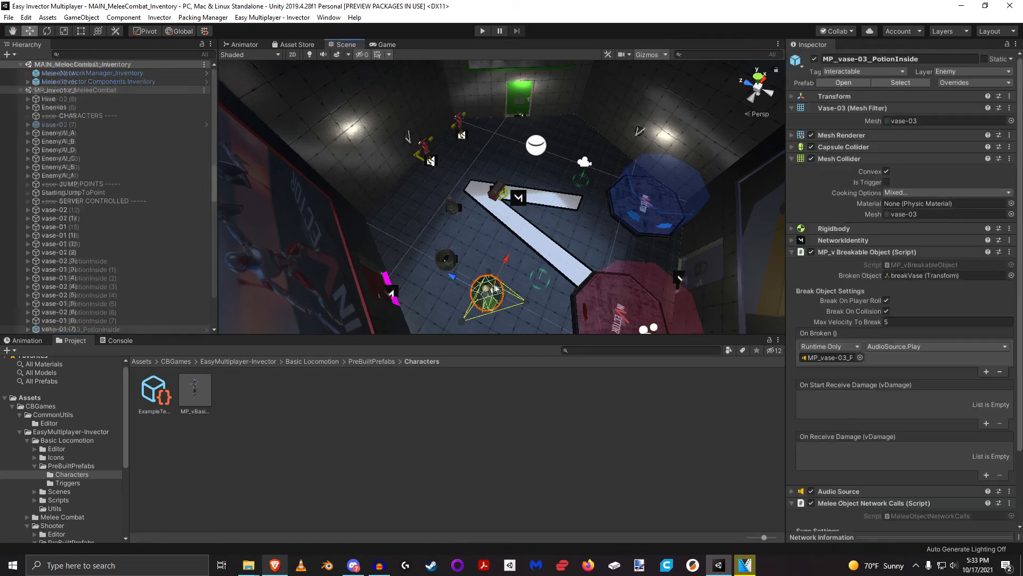
left_click(851, 251)
left_click(853, 158)
left_click(879, 217)
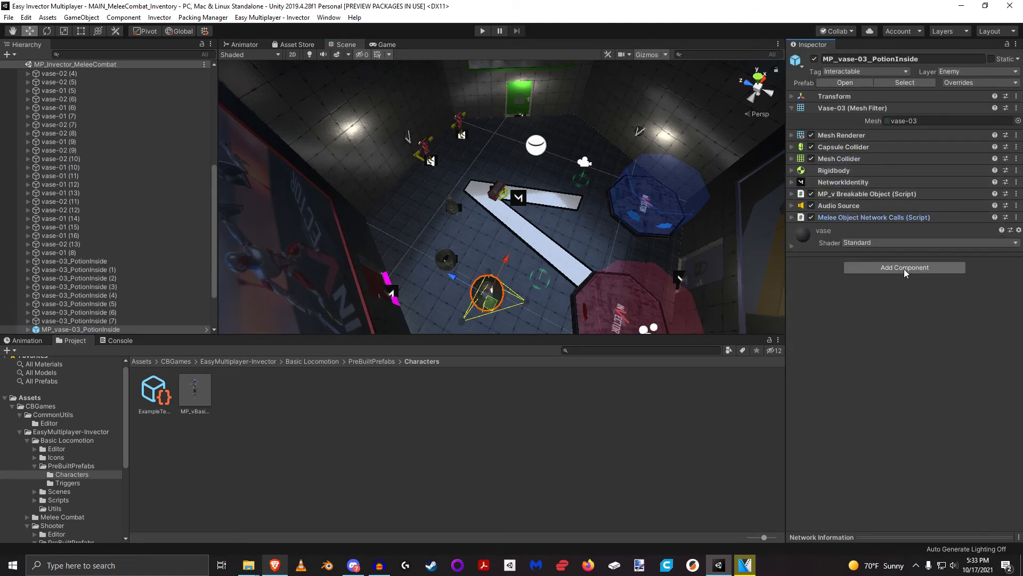
left_click(904, 268)
key("Return")
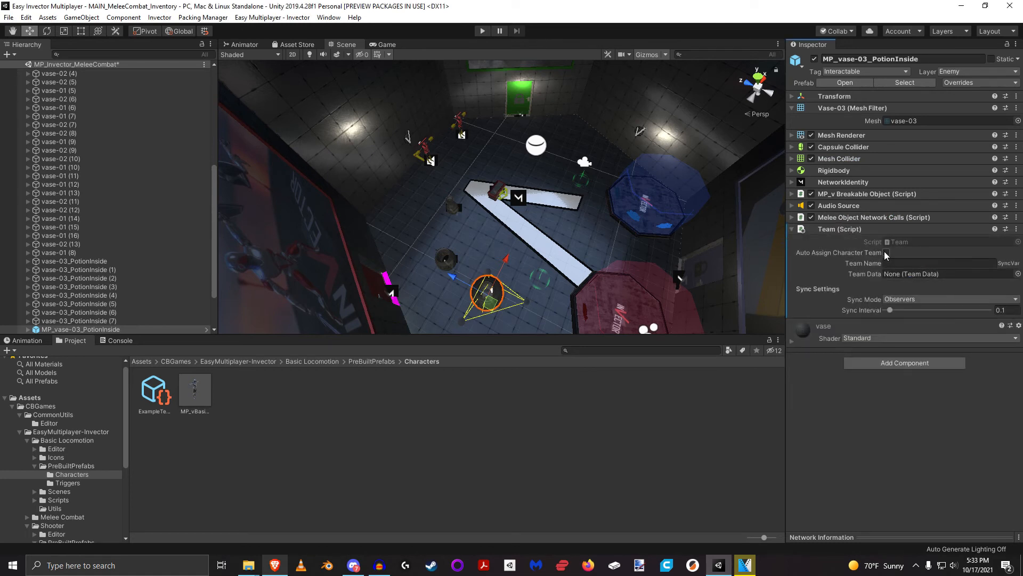
Assign ExampleTeams as the vase's Team Data and set its Team Name to red
left_click(900, 263)
left_click(1018, 273)
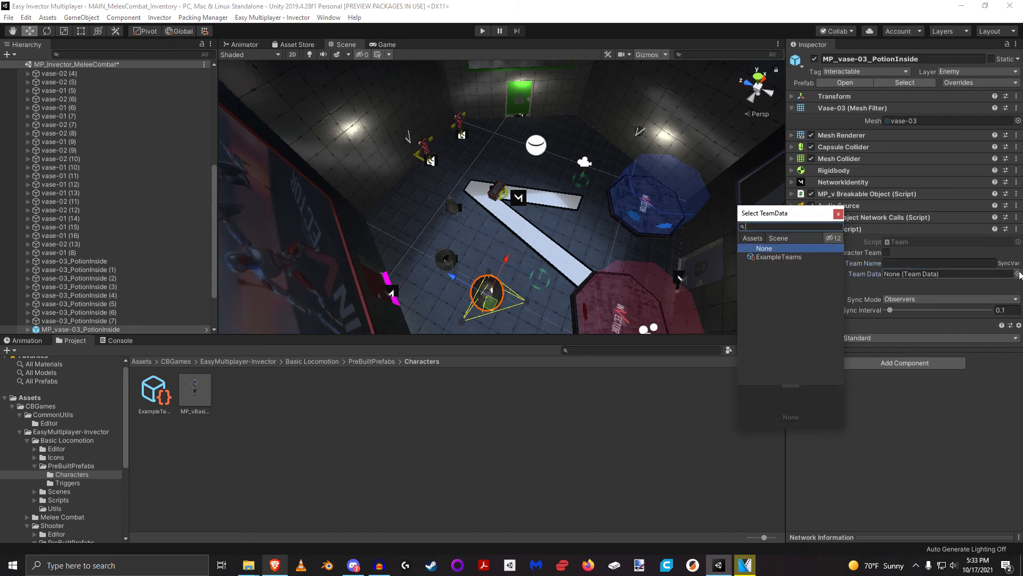
left_click(779, 257)
left_click(839, 214)
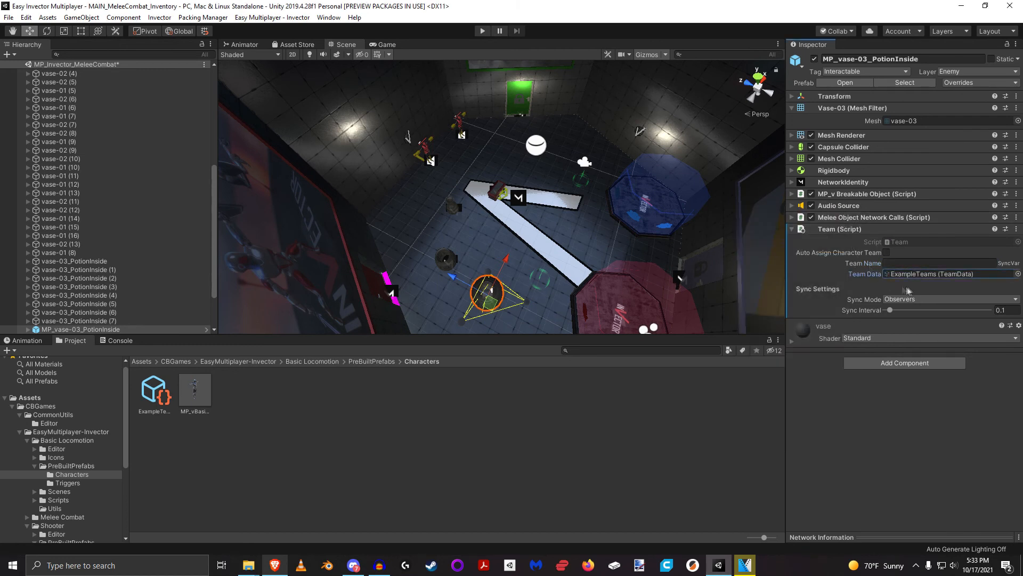
left_click(931, 265)
type("b")
key("BackSpace")
type("red")
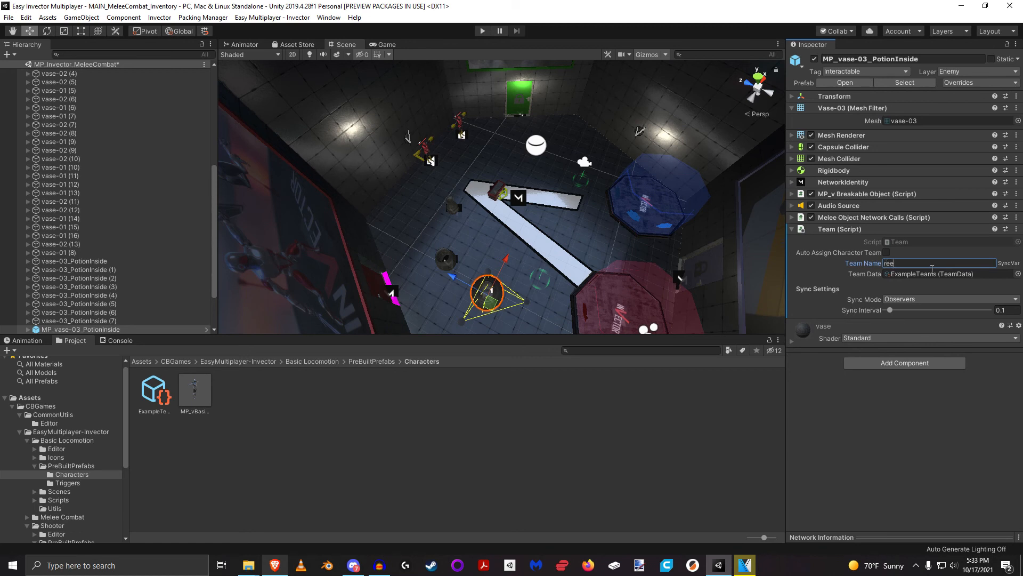
key("Return")
Examine the enemy relations between the blue and red teams in the ExampleTeams data against the vase's team name, and close the team data editor
left_click(272, 17)
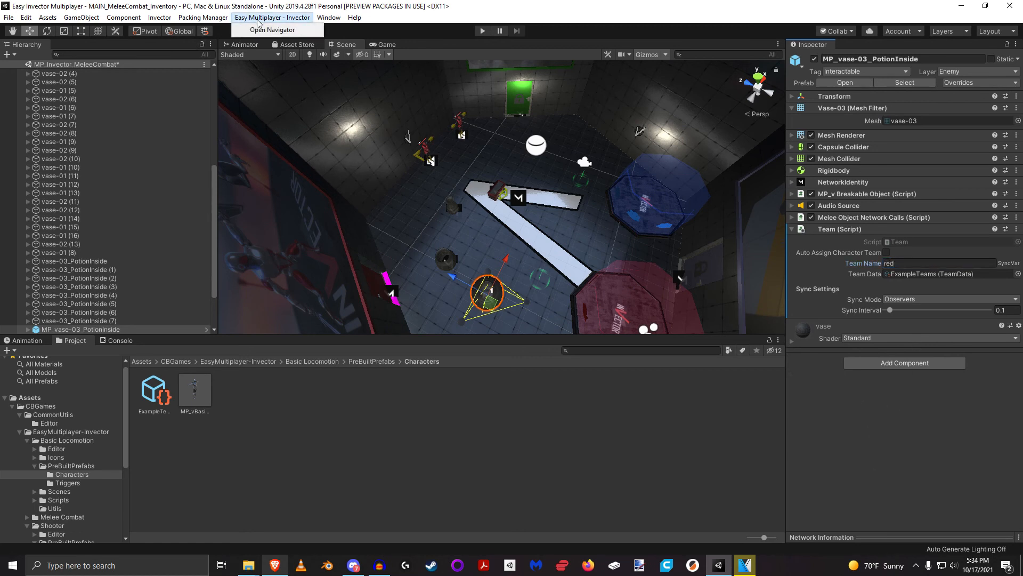
left_click(267, 30)
left_click(356, 145)
left_click(548, 207)
left_click(499, 231)
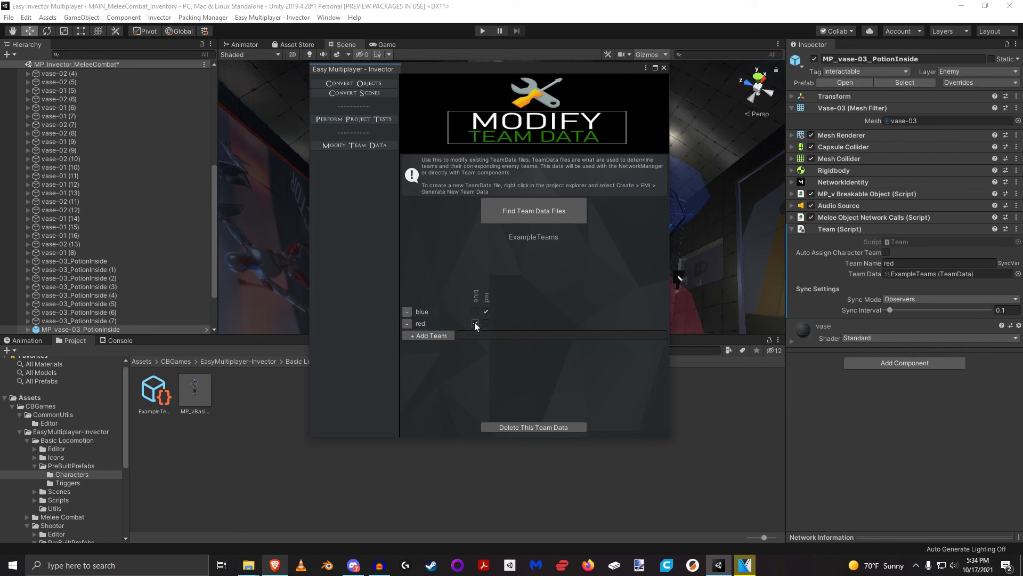
left_click(909, 263)
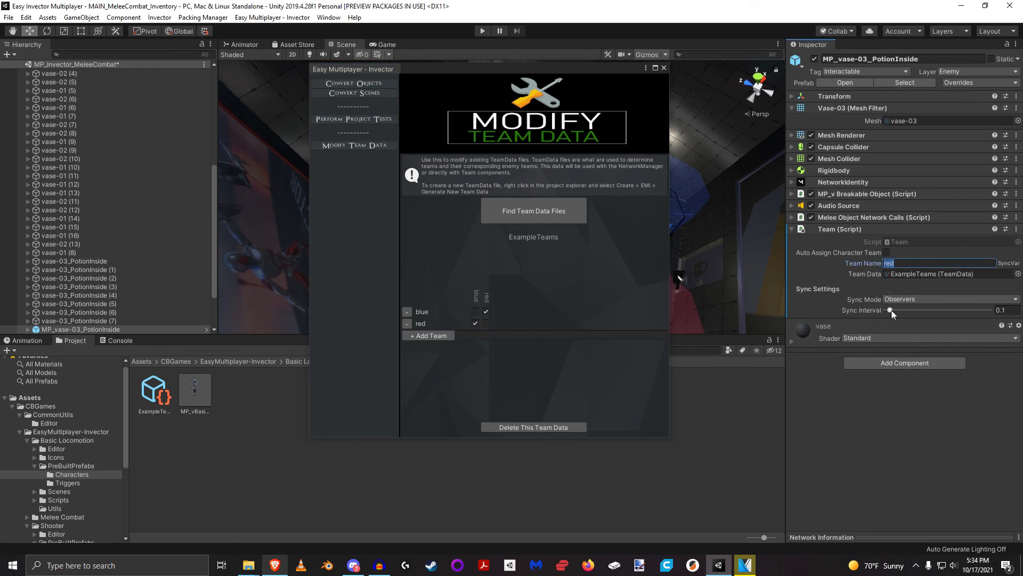
left_click(664, 68)
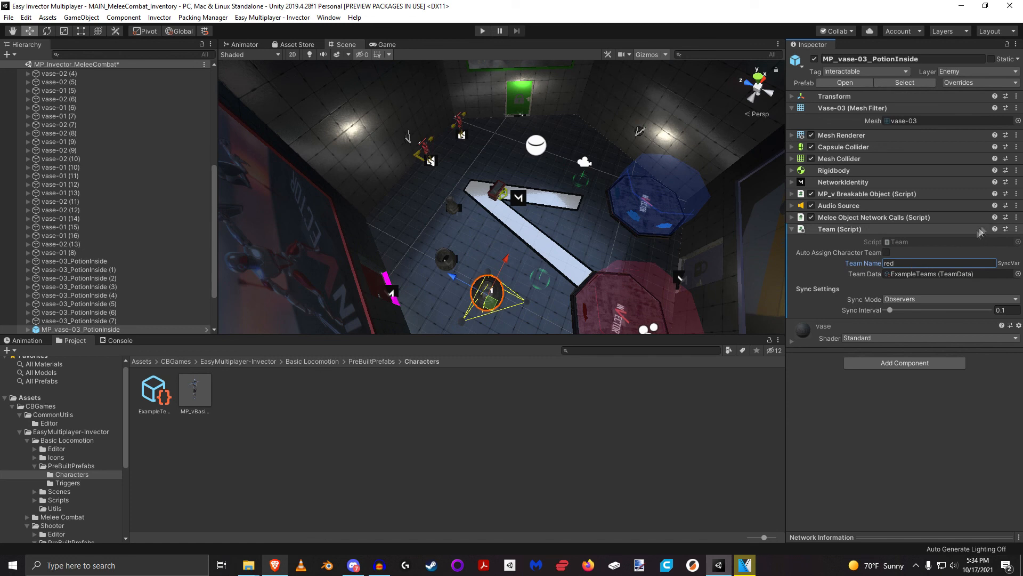
Remove the Team component from the MP_vase-03_PotionInside vase
left_click(1017, 229)
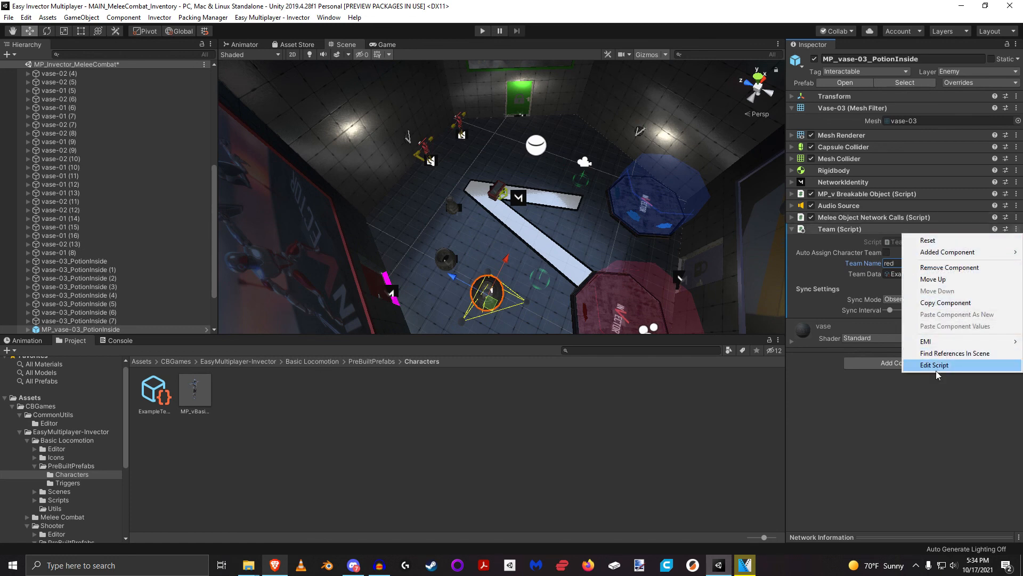
left_click(954, 267)
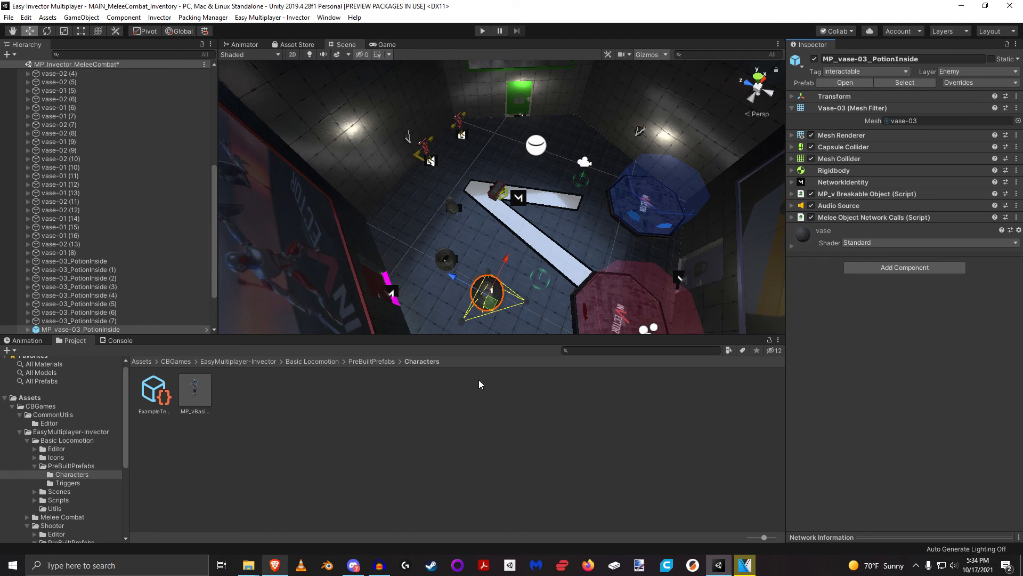
Inspect the Trigger Change Team settings of the red and blue team change triggers in the scene, including the new team name
left_click(650, 229)
left_click(641, 251)
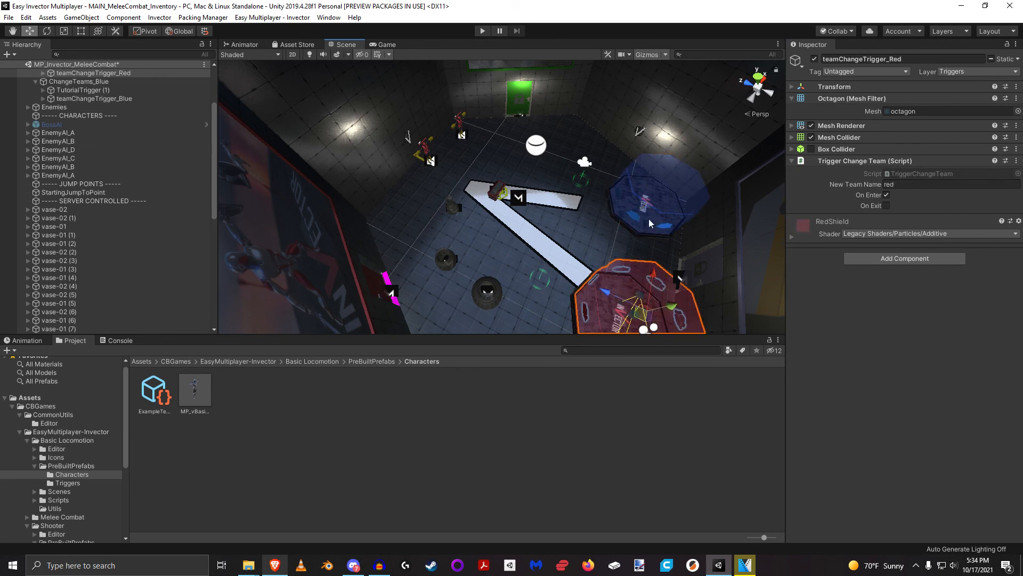
left_click(649, 220)
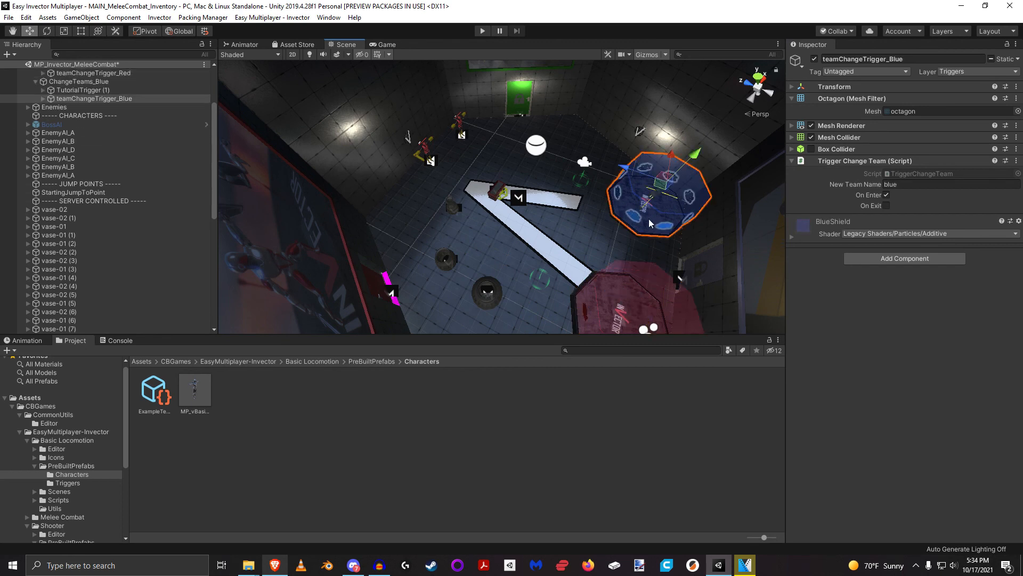
left_click(888, 186)
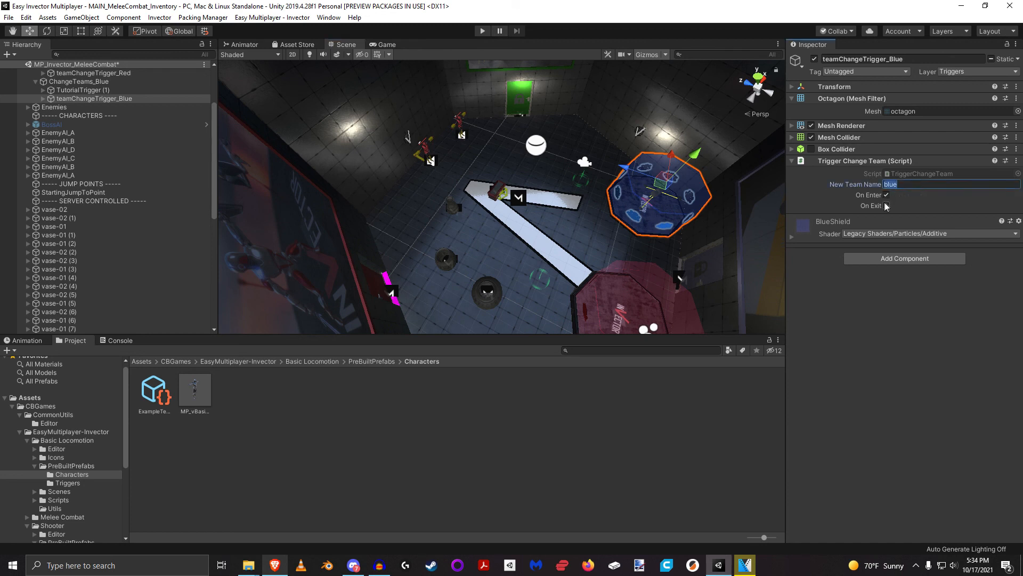